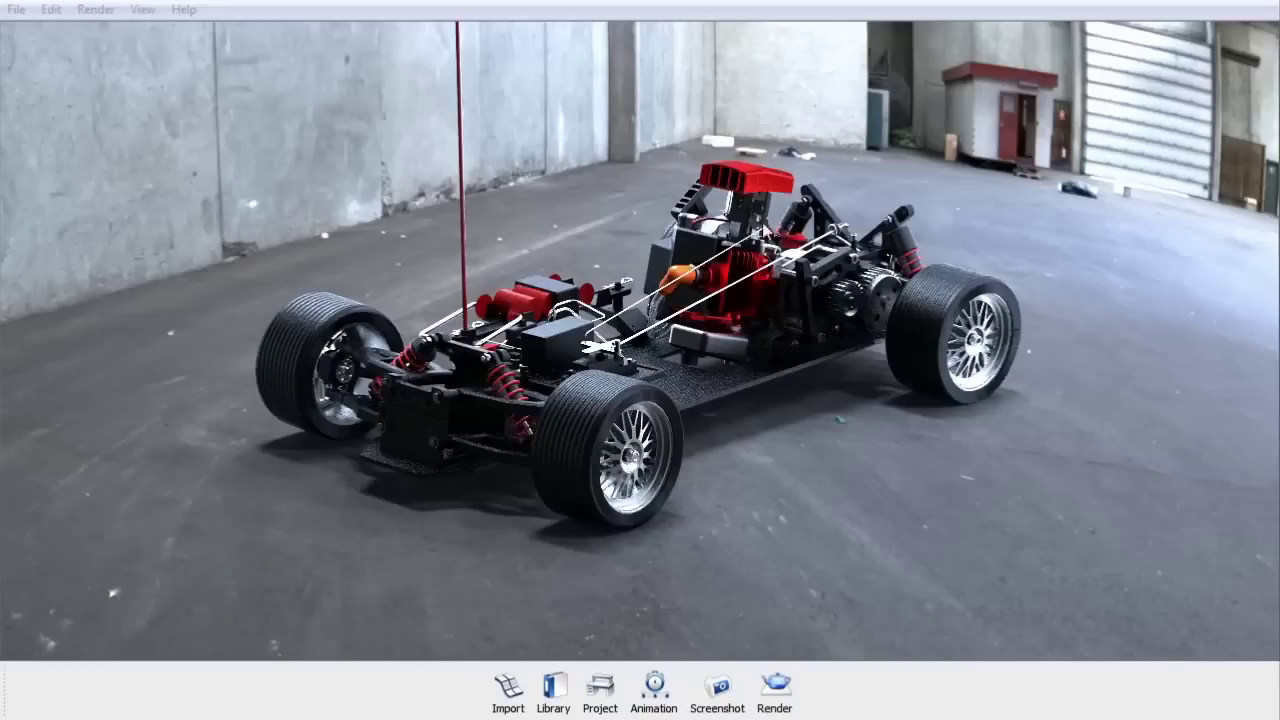
# Step: Open the Library's Materials collection and expand the Plastic category
pyautogui.click(565, 695)
pyautogui.click(962, 74)
pyautogui.moveTo(1012, 55); pyautogui.dragTo(1016, 86)
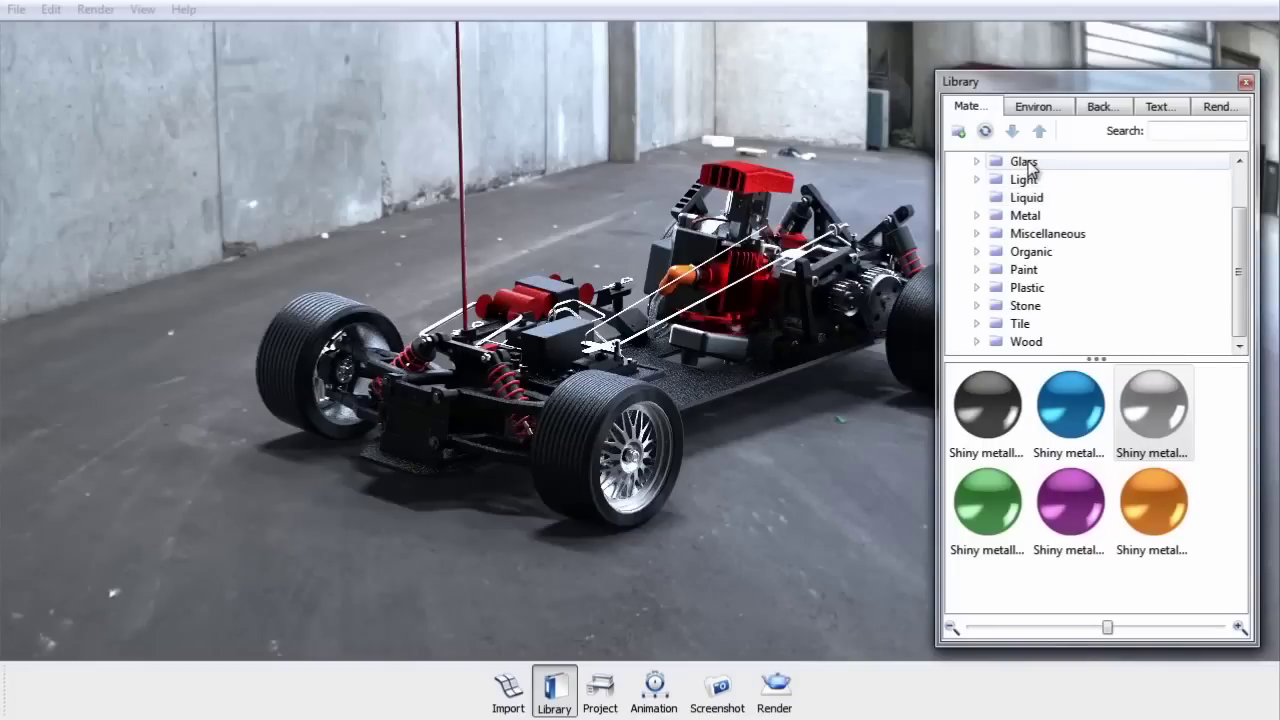
pyautogui.click(1028, 164)
pyautogui.moveTo(1239, 272); pyautogui.dragTo(1242, 235)
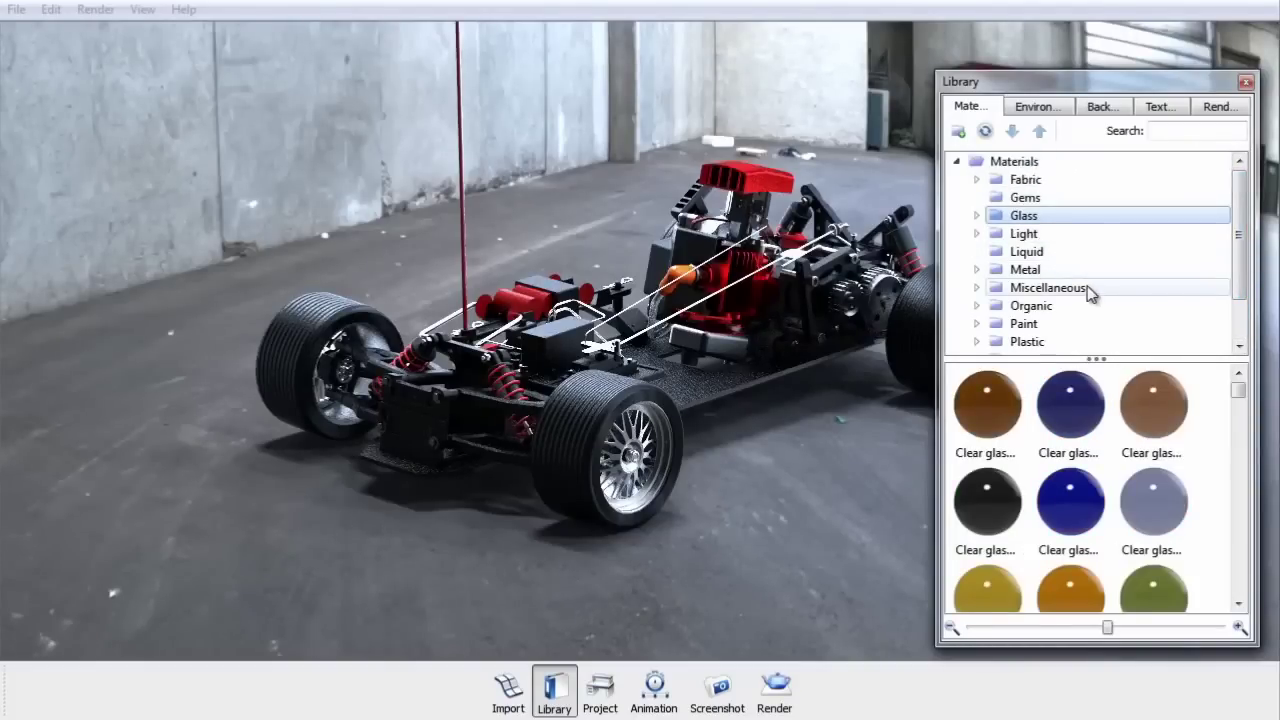
pyautogui.scroll(-1, 1080, 289)
pyautogui.click(1062, 290)
pyautogui.doubleClick(1040, 290)
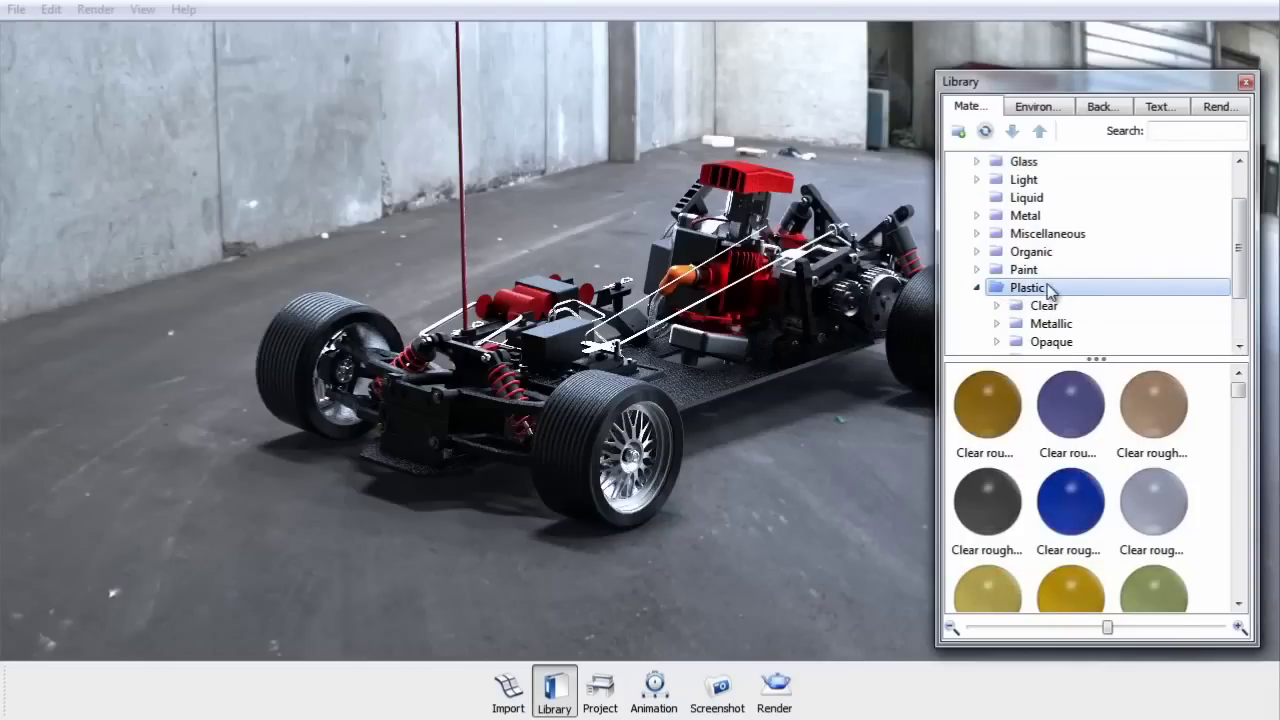
# Step: Drag the blue Shiny metallic plastic from Plastic > Metallic onto the front wheel rim
pyautogui.scroll(-1, 1078, 290)
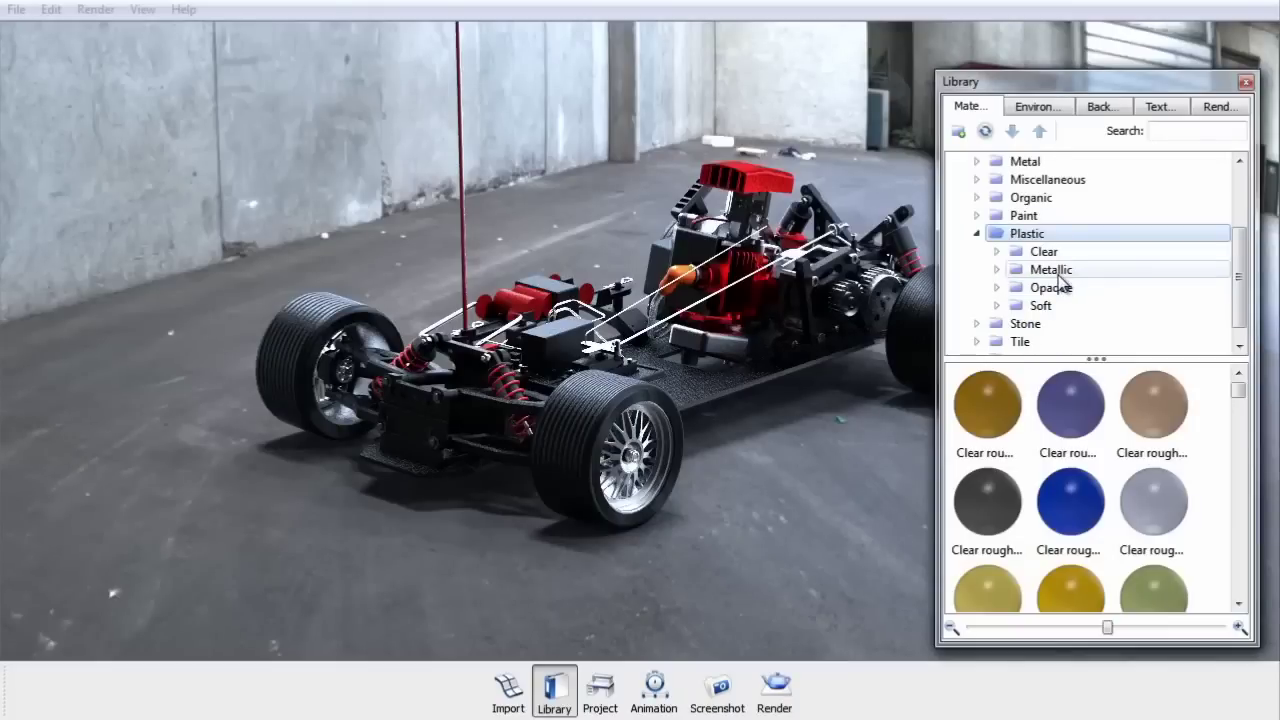
pyautogui.click(1056, 272)
pyautogui.click(1139, 415)
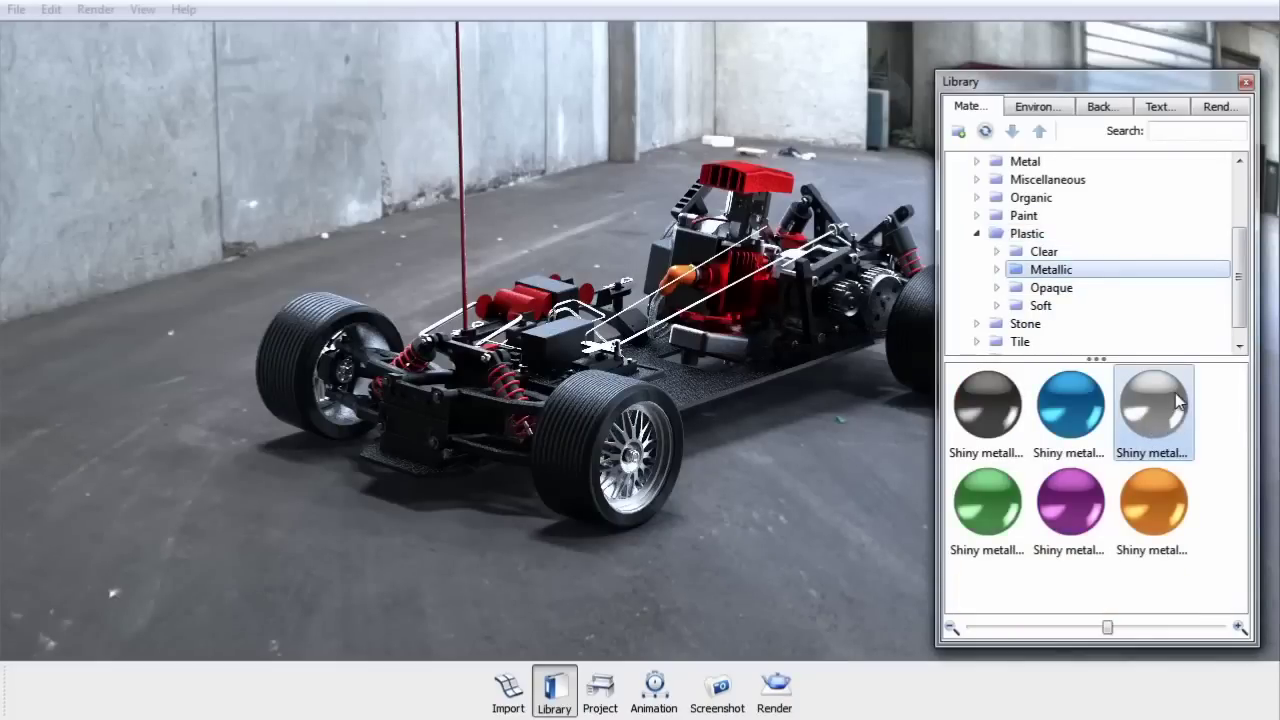
pyautogui.moveTo(1070, 408); pyautogui.dragTo(648, 430)
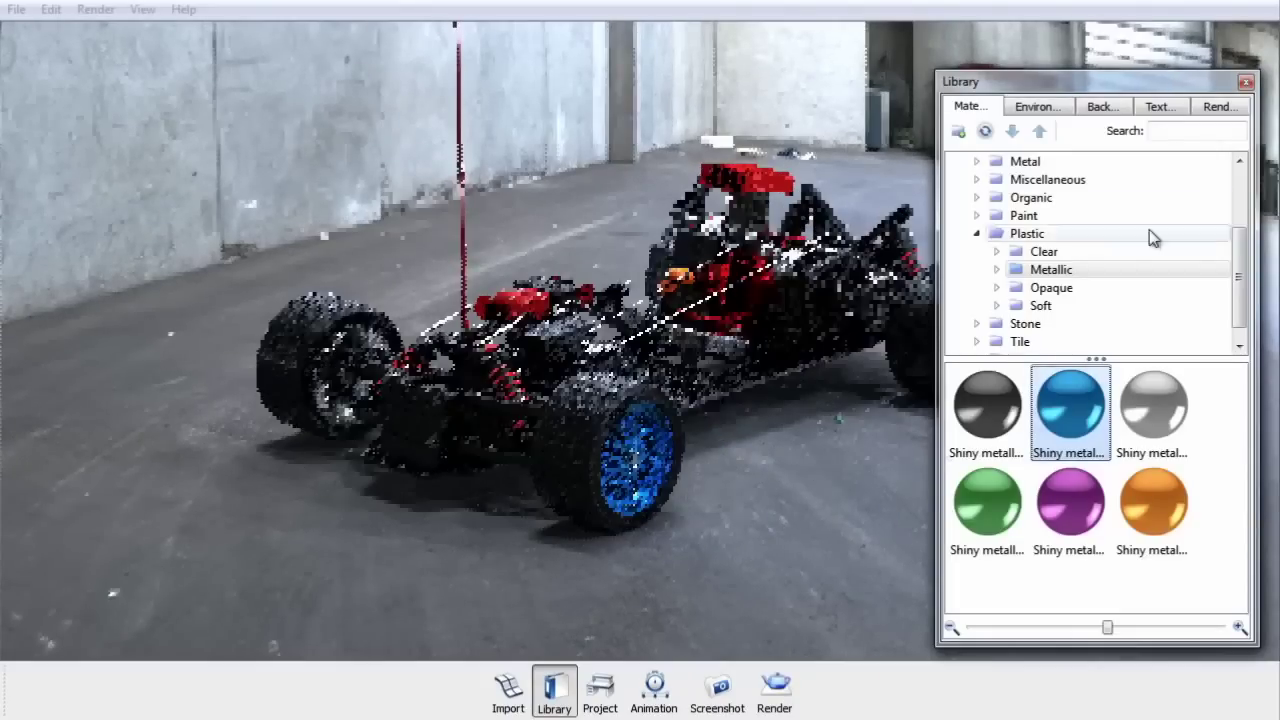
pyautogui.click(1246, 82)
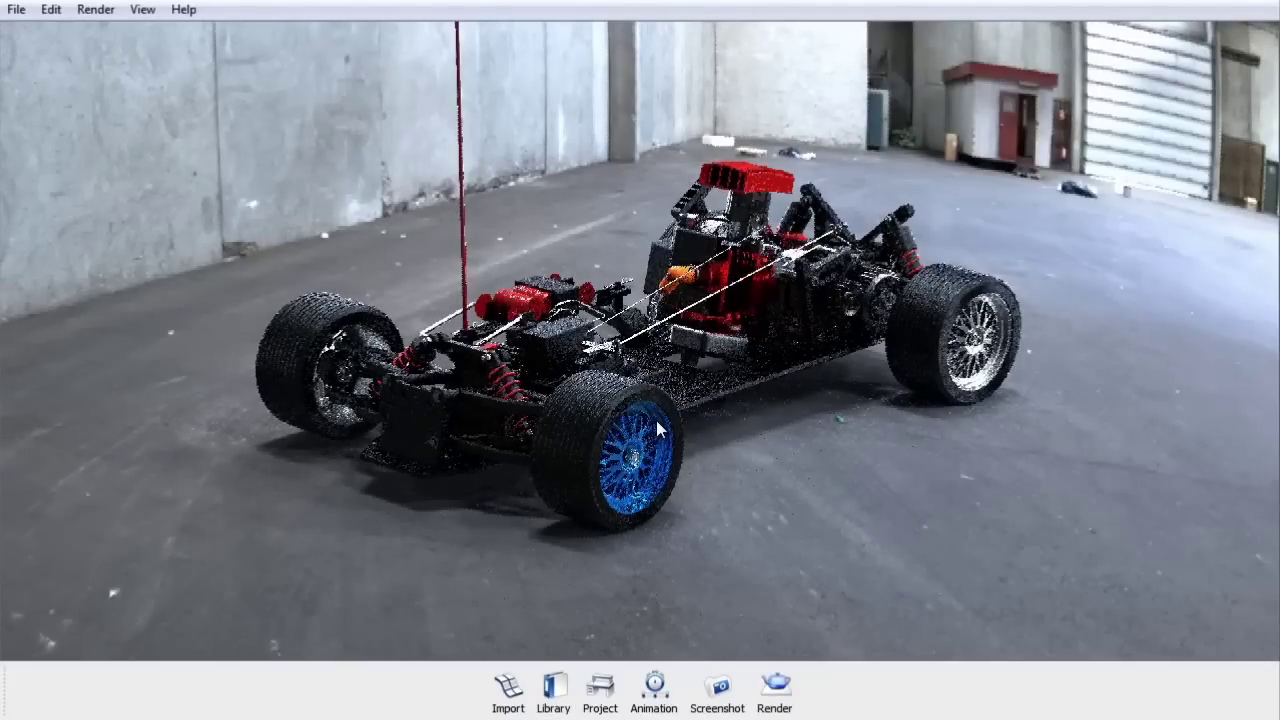
# Step: Set the rim material's specular colour to violet-blue (Red 66, Green 28, Blue 255)
pyautogui.doubleClick(656, 421)
pyautogui.moveTo(986, 8); pyautogui.dragTo(864, 46)
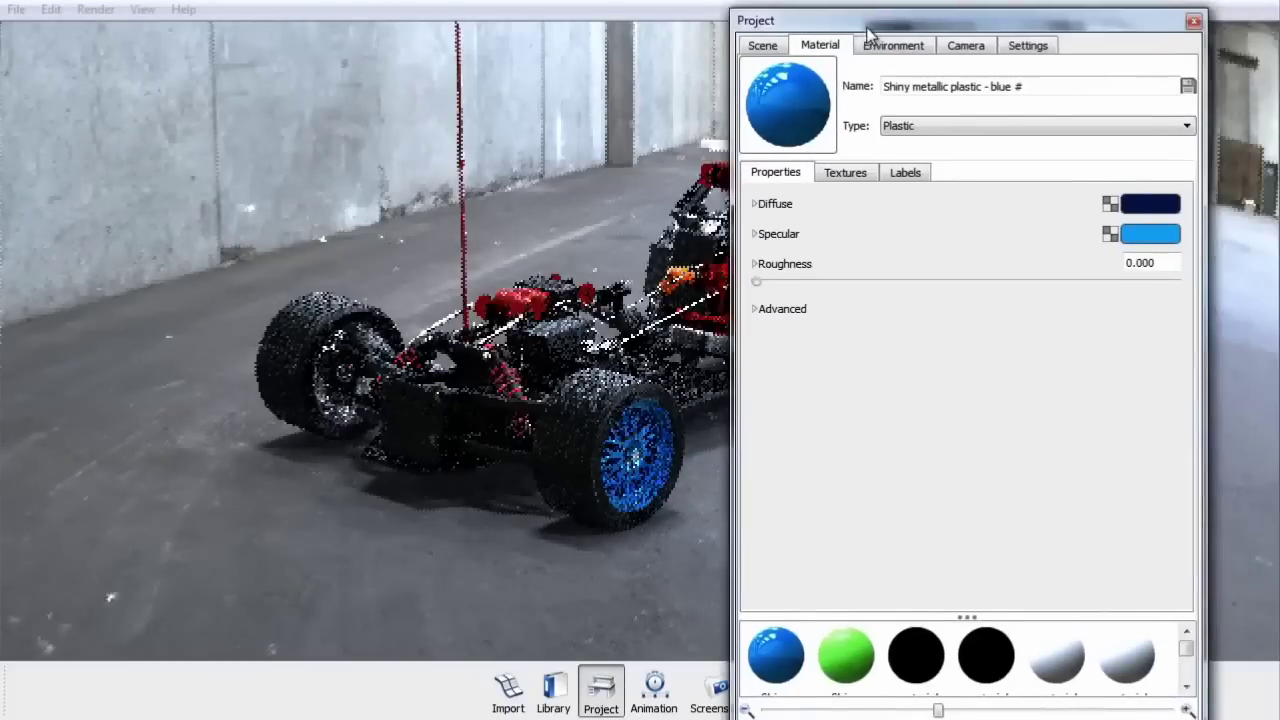
pyautogui.moveTo(720, 20); pyautogui.dragTo(838, 137)
pyautogui.moveTo(955, 152); pyautogui.dragTo(962, 71)
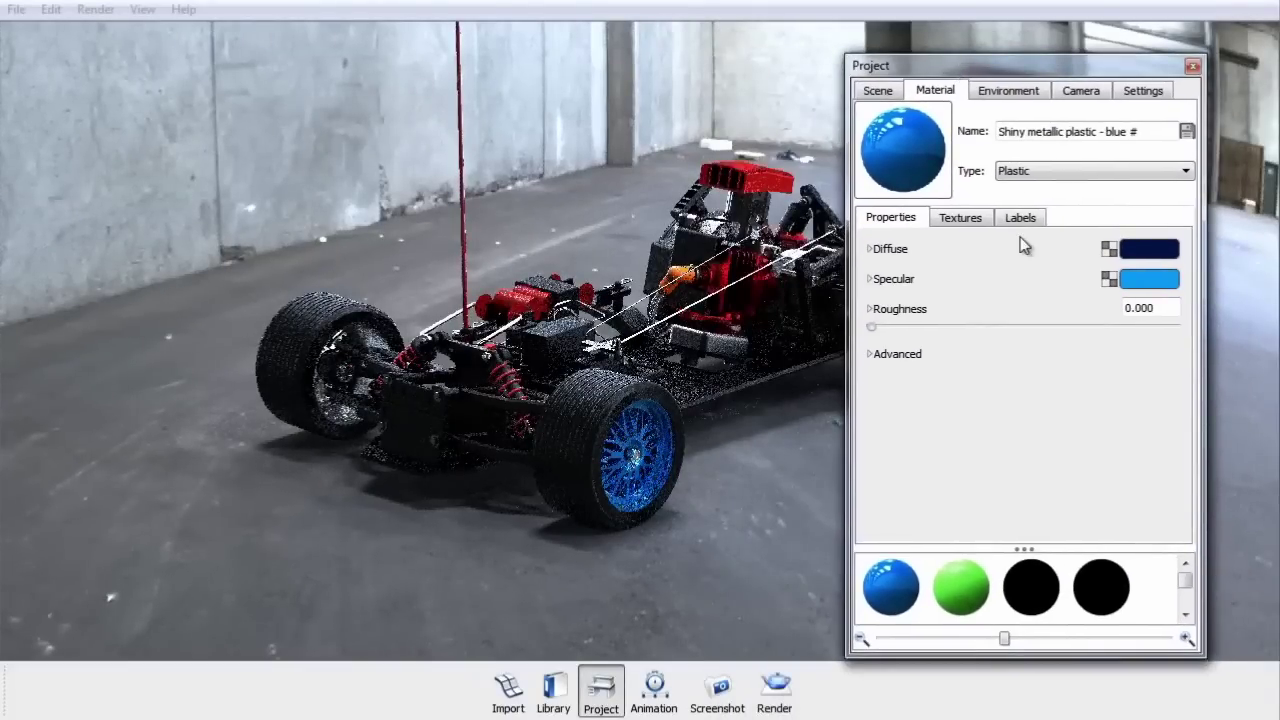
pyautogui.click(1148, 287)
pyautogui.moveTo(1151, 314); pyautogui.dragTo(1081, 231)
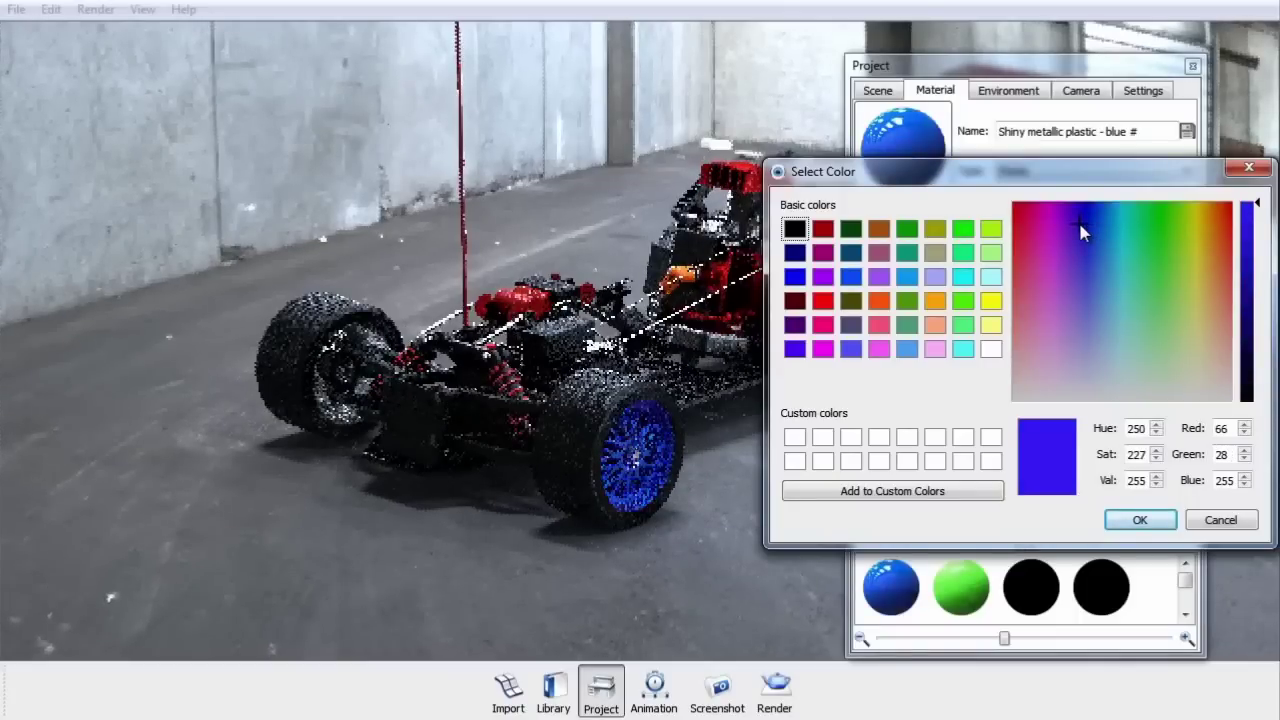
pyautogui.click(1143, 519)
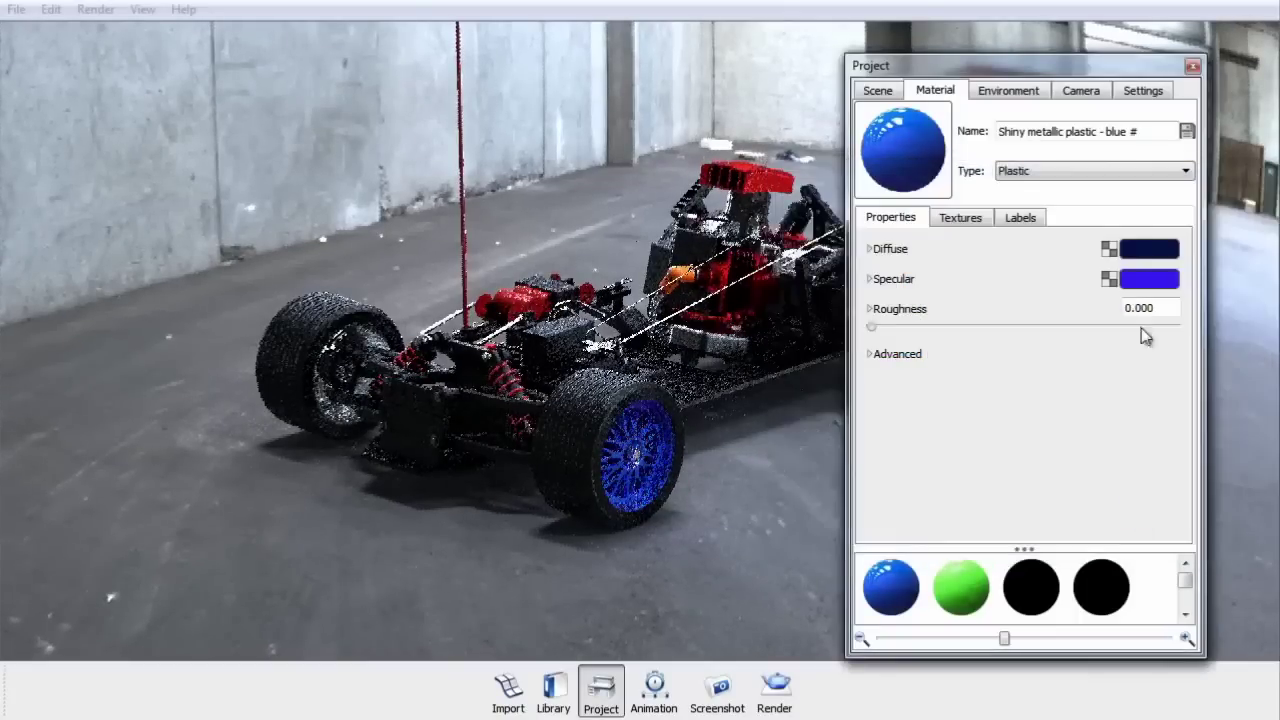
pyautogui.click(1190, 64)
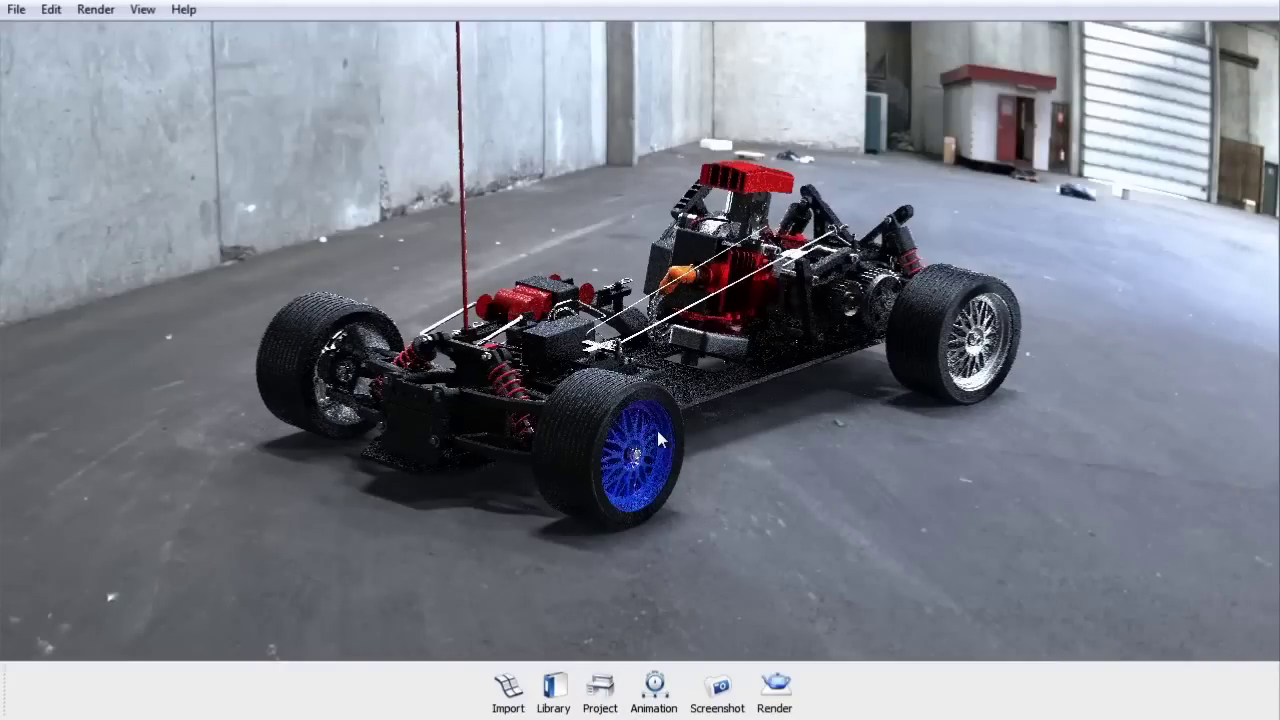
# Step: Apply the blue rim material to the rear-right, front-left and last silver wheel rims
pyautogui.moveTo(661, 425); pyautogui.dragTo(998, 338)
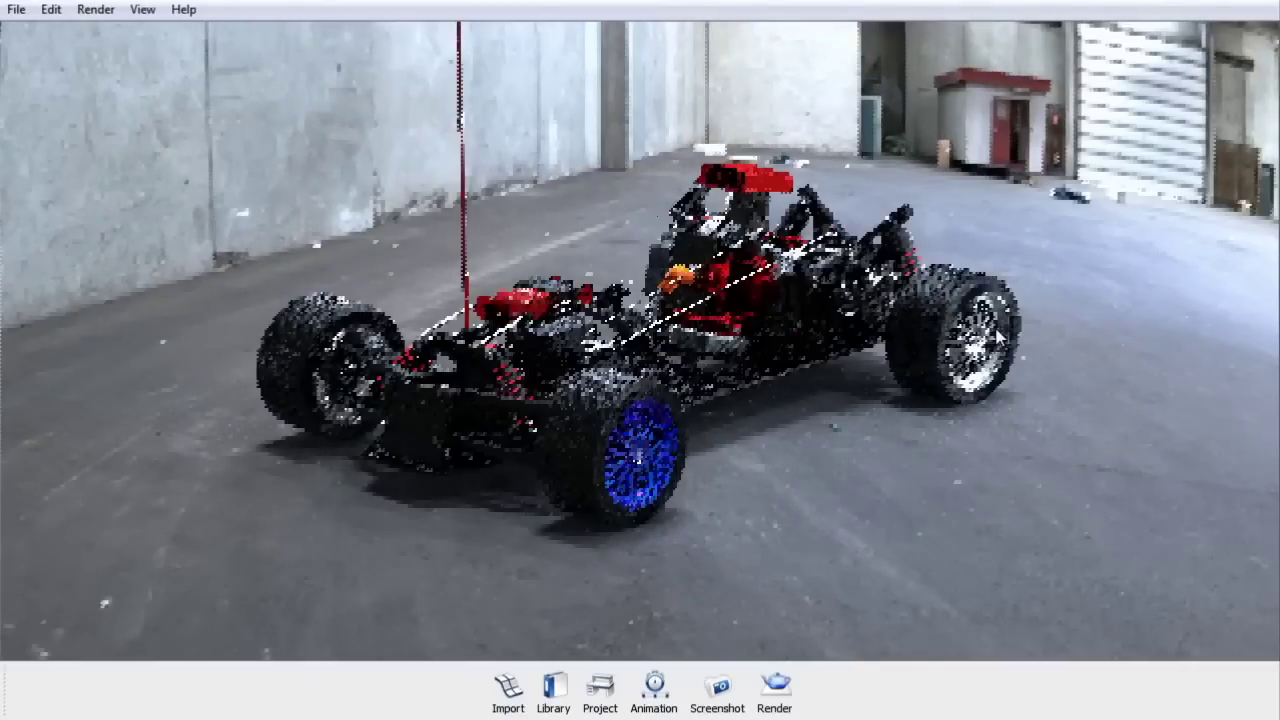
pyautogui.keyDown('shift'); pyautogui.click(968, 402); pyautogui.keyUp('shift')
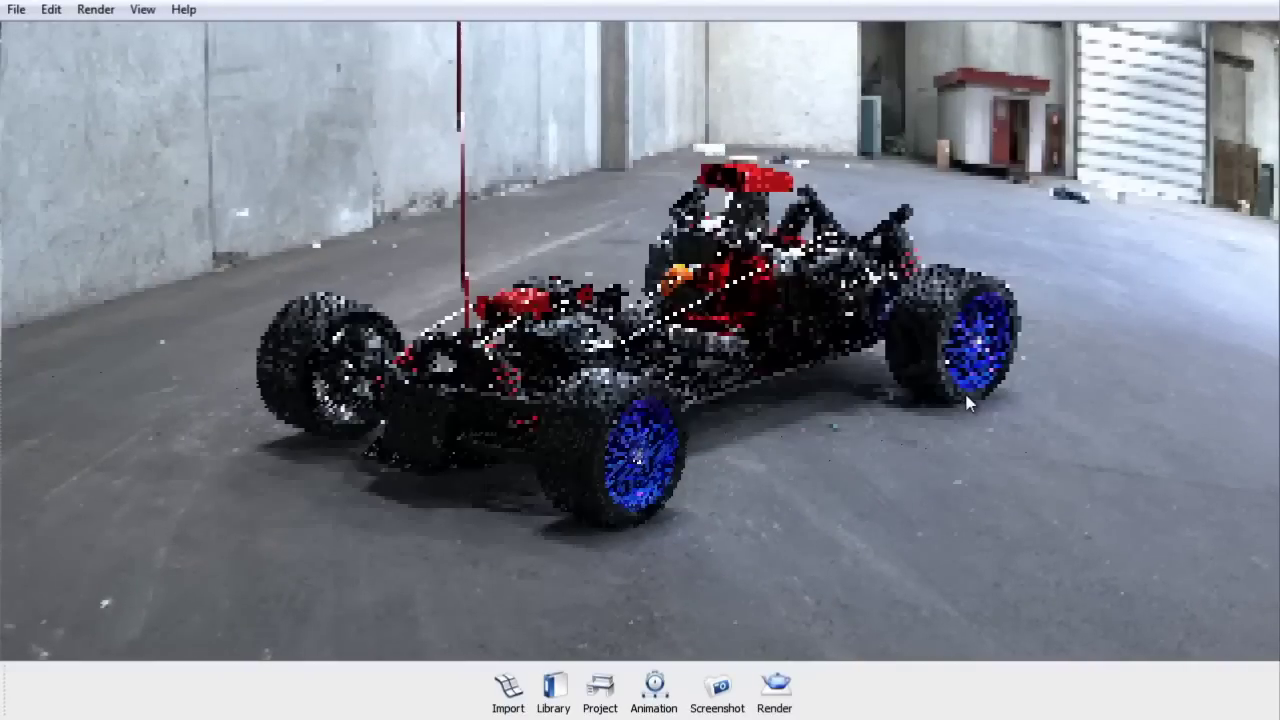
pyautogui.keyDown('shift'); pyautogui.click(335, 422); pyautogui.keyUp('shift')
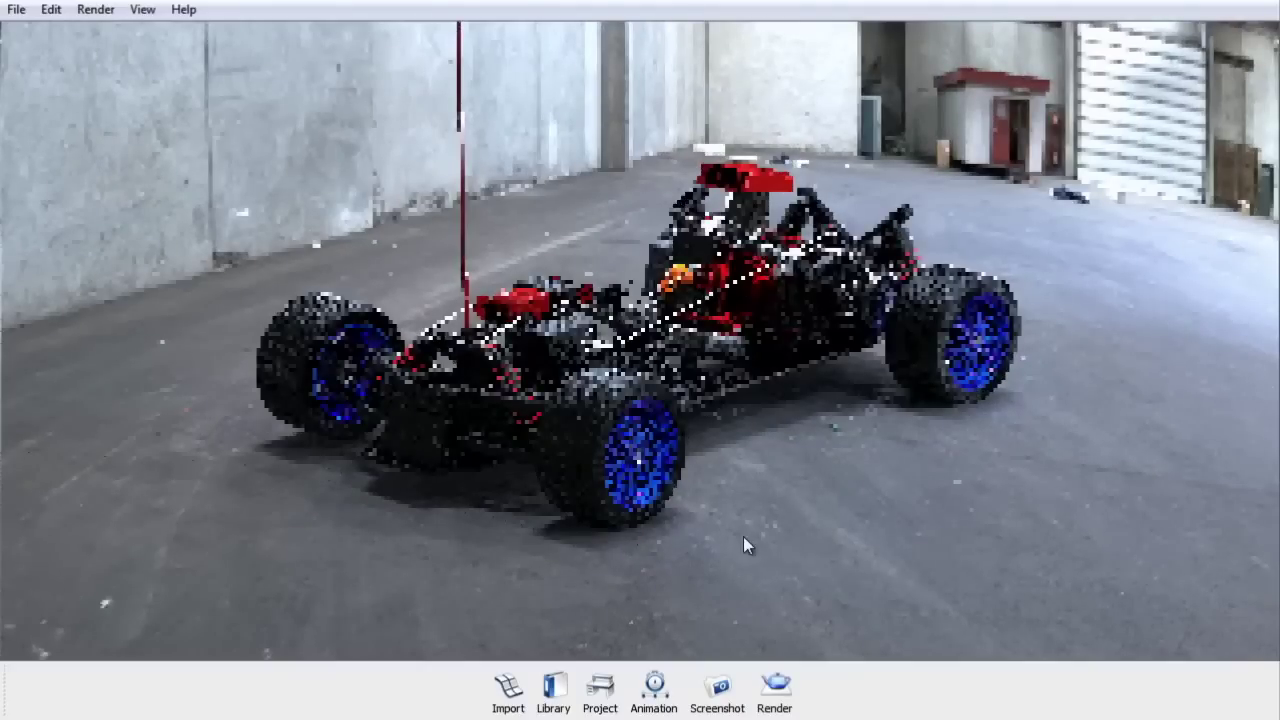
pyautogui.moveTo(487, 300); pyautogui.dragTo(985, 270)
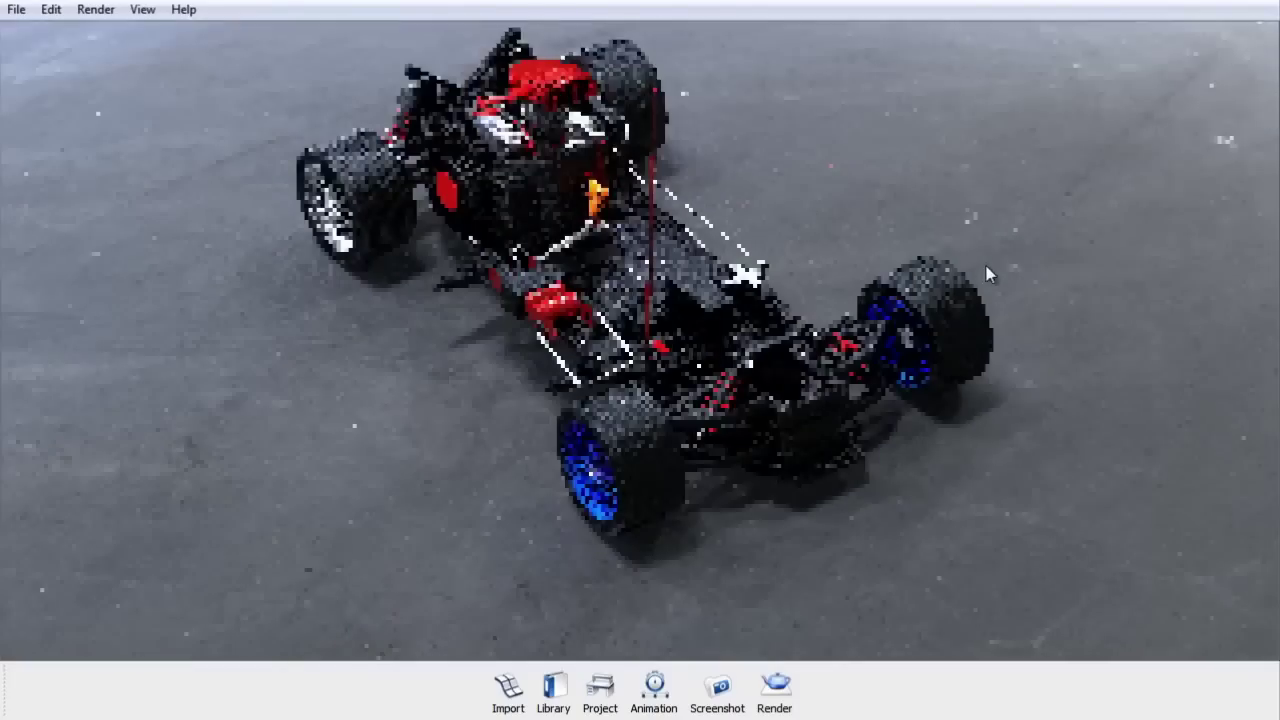
pyautogui.moveTo(895, 282); pyautogui.dragTo(397, 343)
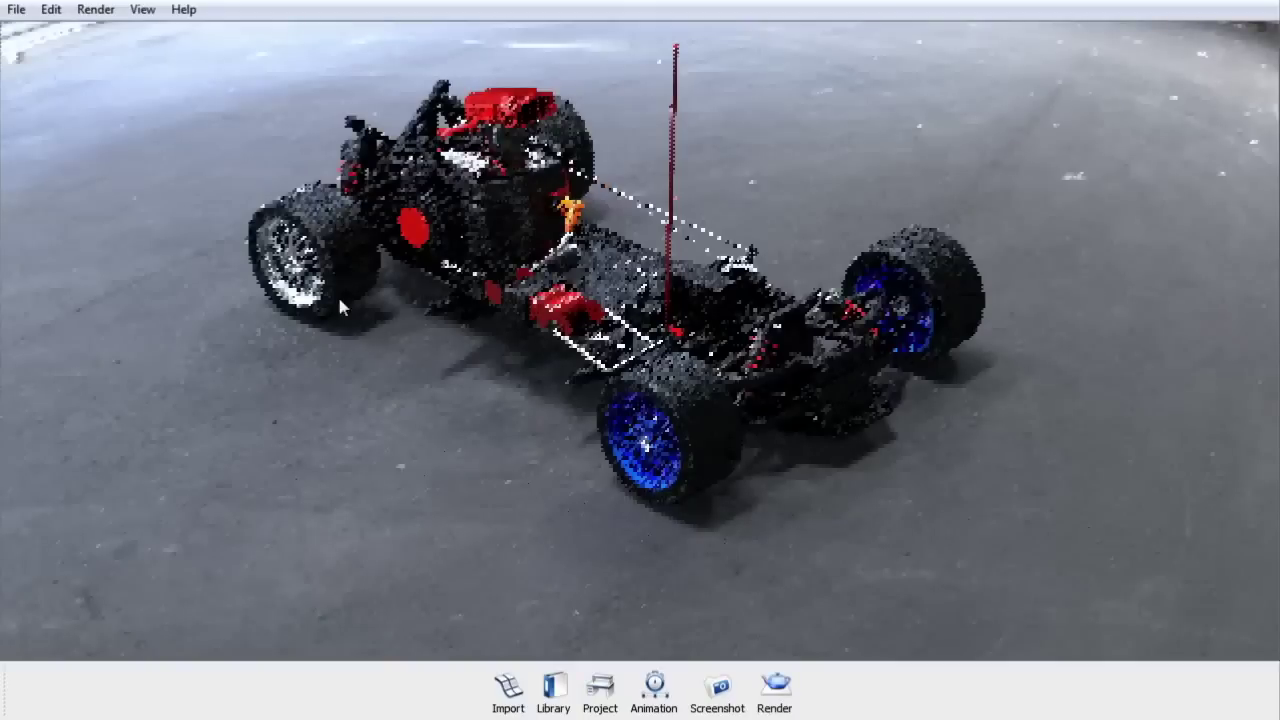
pyautogui.keyDown('shift'); pyautogui.rightClick(296, 254); pyautogui.keyUp('shift')
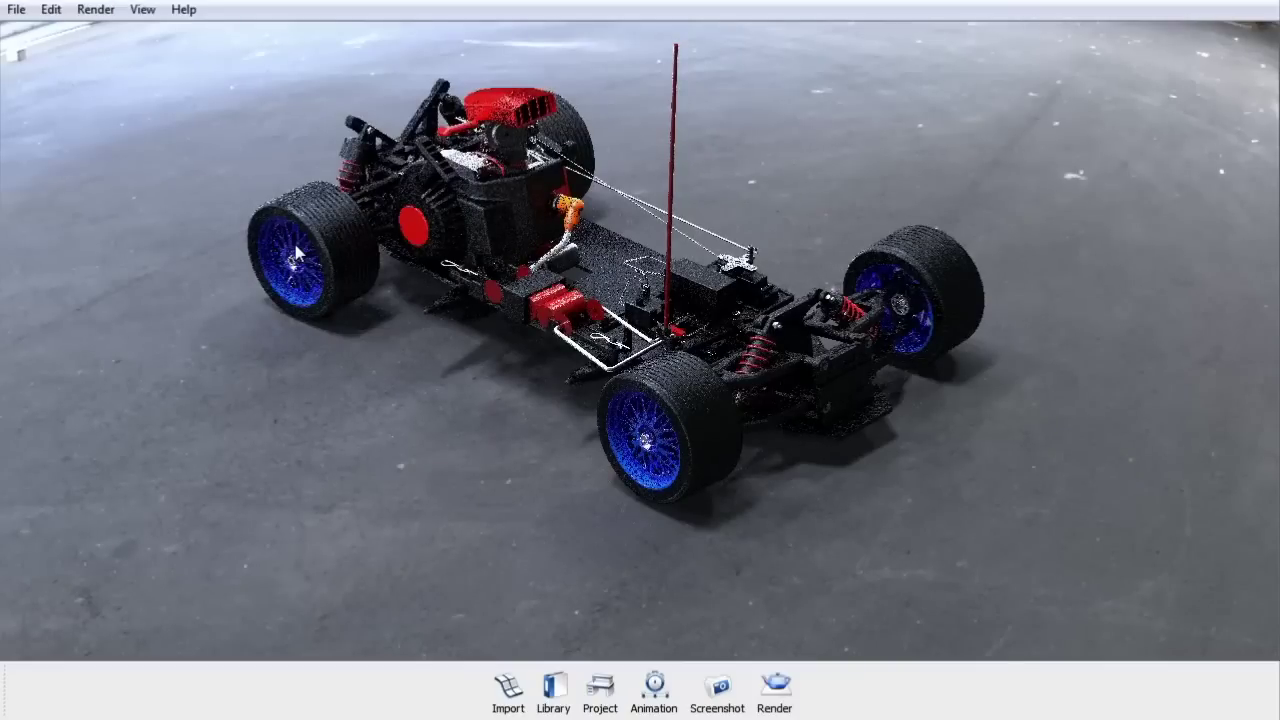
# Step: Pause and resume real-time rendering with Shift+P, then check the car from above
pyautogui.hotkey('shift', 'p')
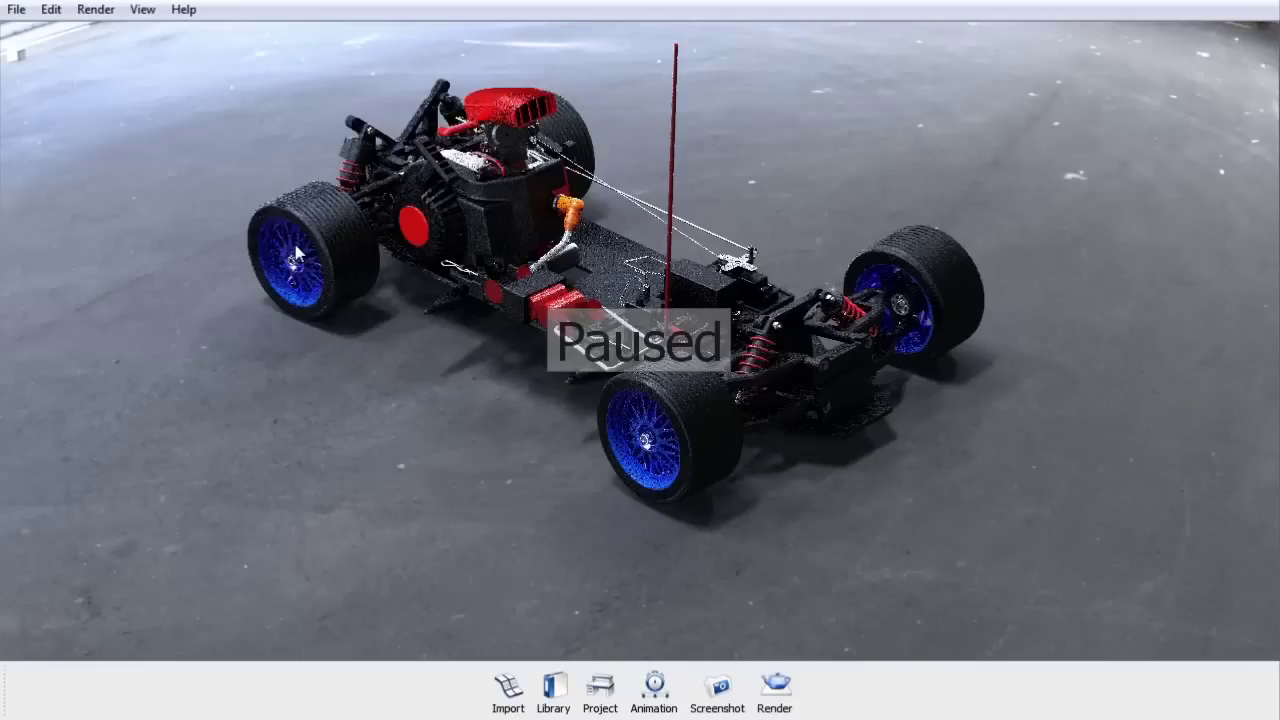
pyautogui.hotkey('shift', 'p')
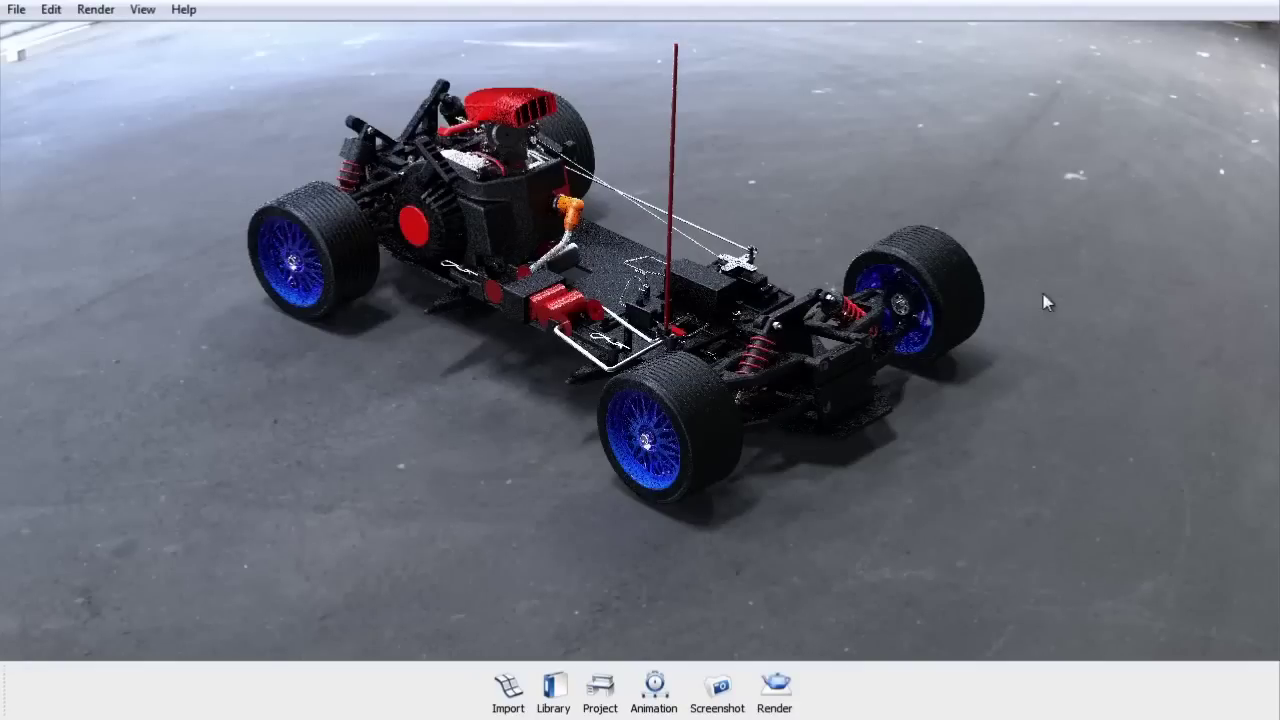
pyautogui.moveTo(855, 380); pyautogui.dragTo(143, 306)
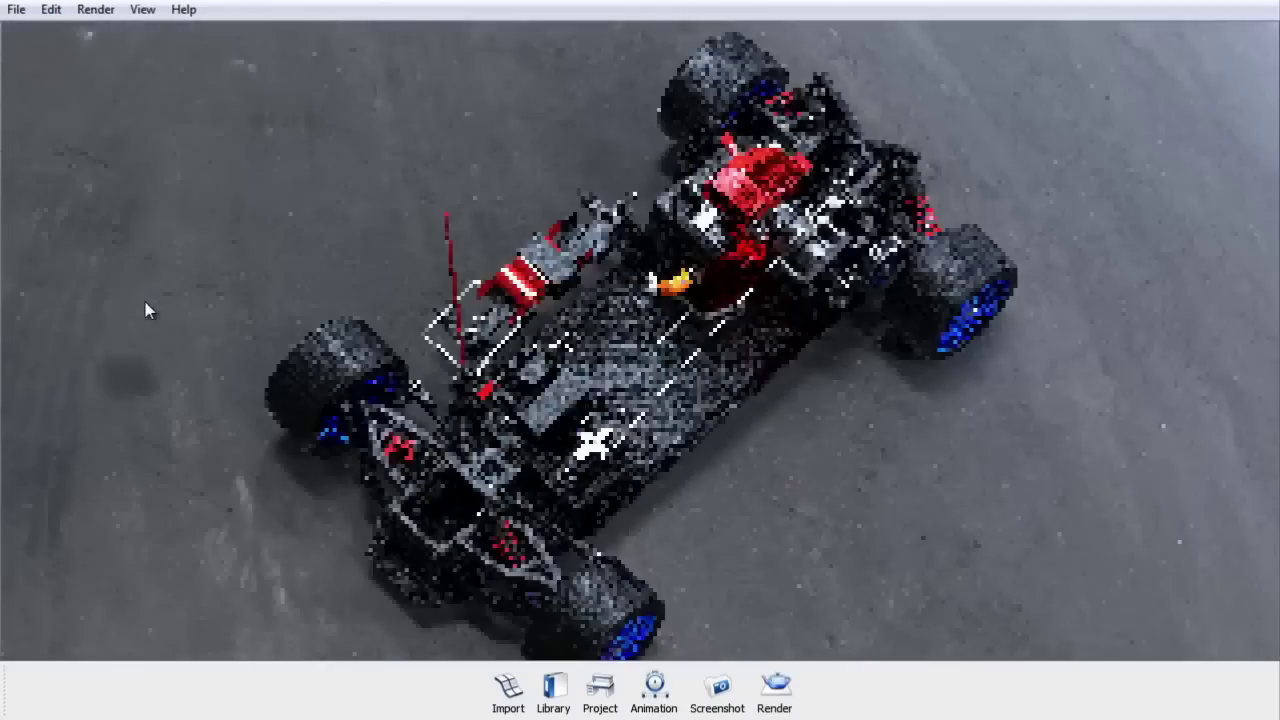
pyautogui.moveTo(191, 210); pyautogui.dragTo(377, 229)
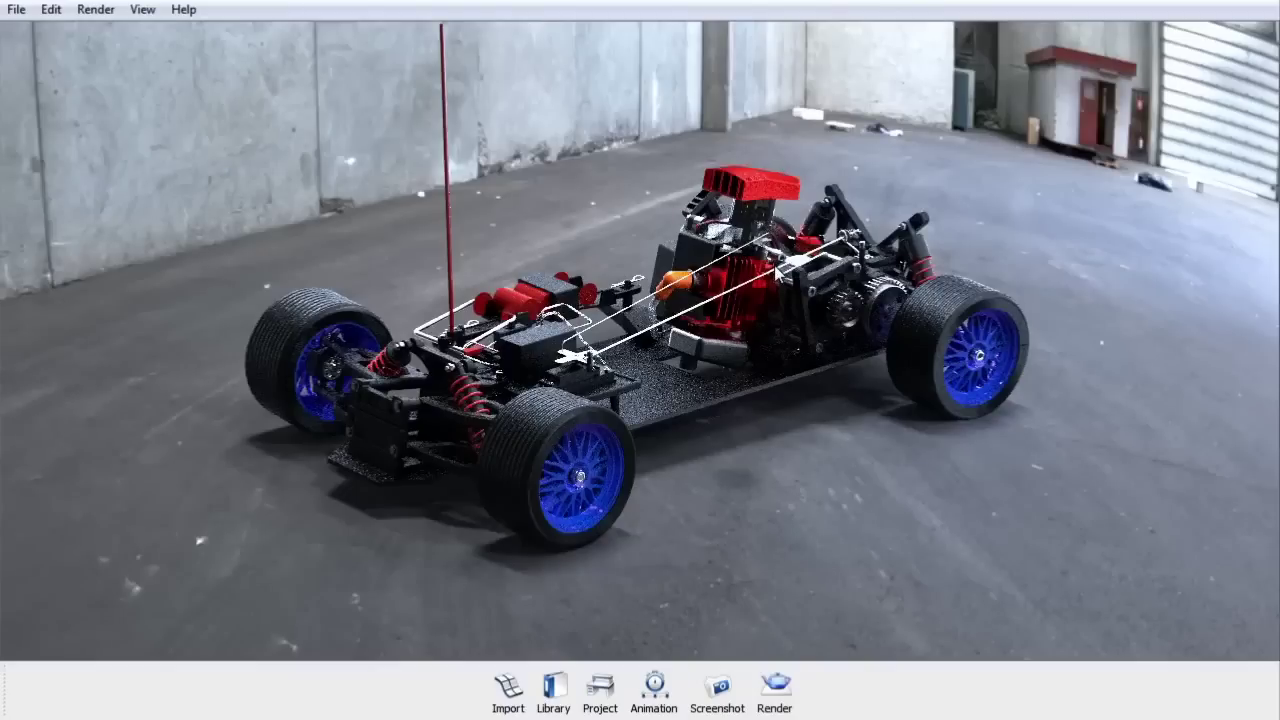
# Step: Orbit the camera to look down the warehouse hall and zoom until the RC car fills the view
pyautogui.scroll(-10, 768, 284)
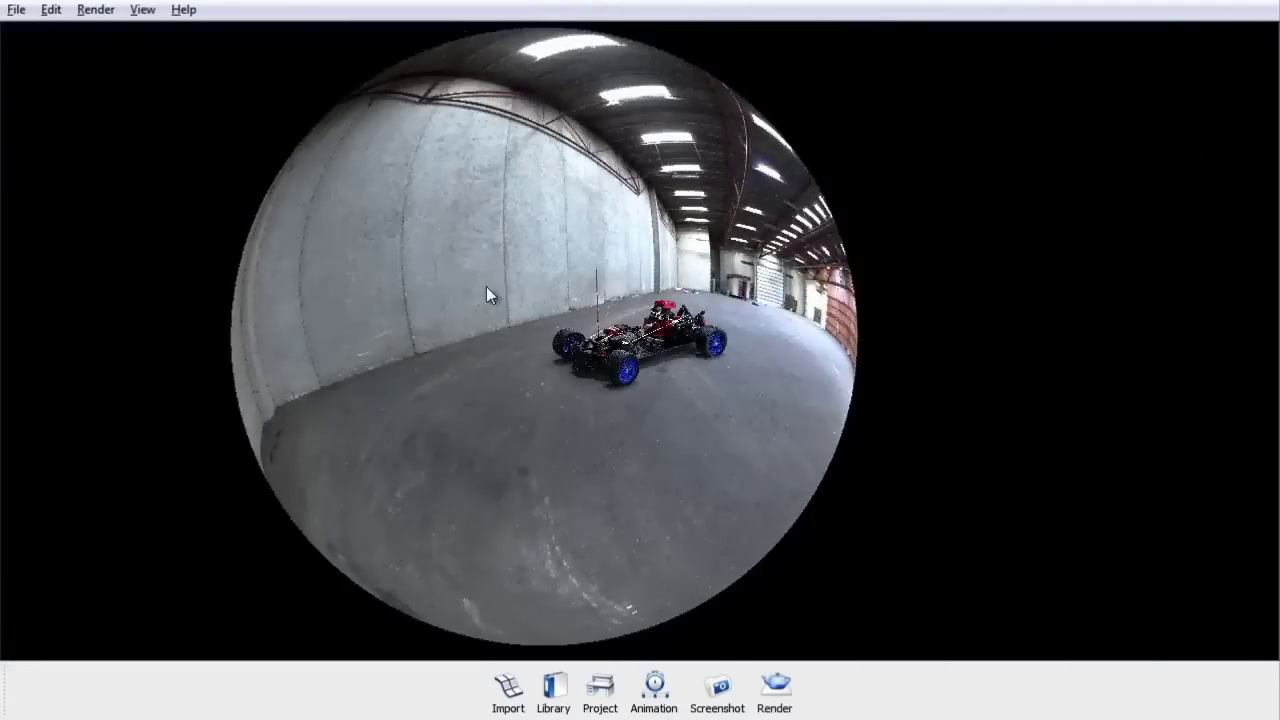
pyautogui.moveTo(298, 358); pyautogui.dragTo(789, 335)
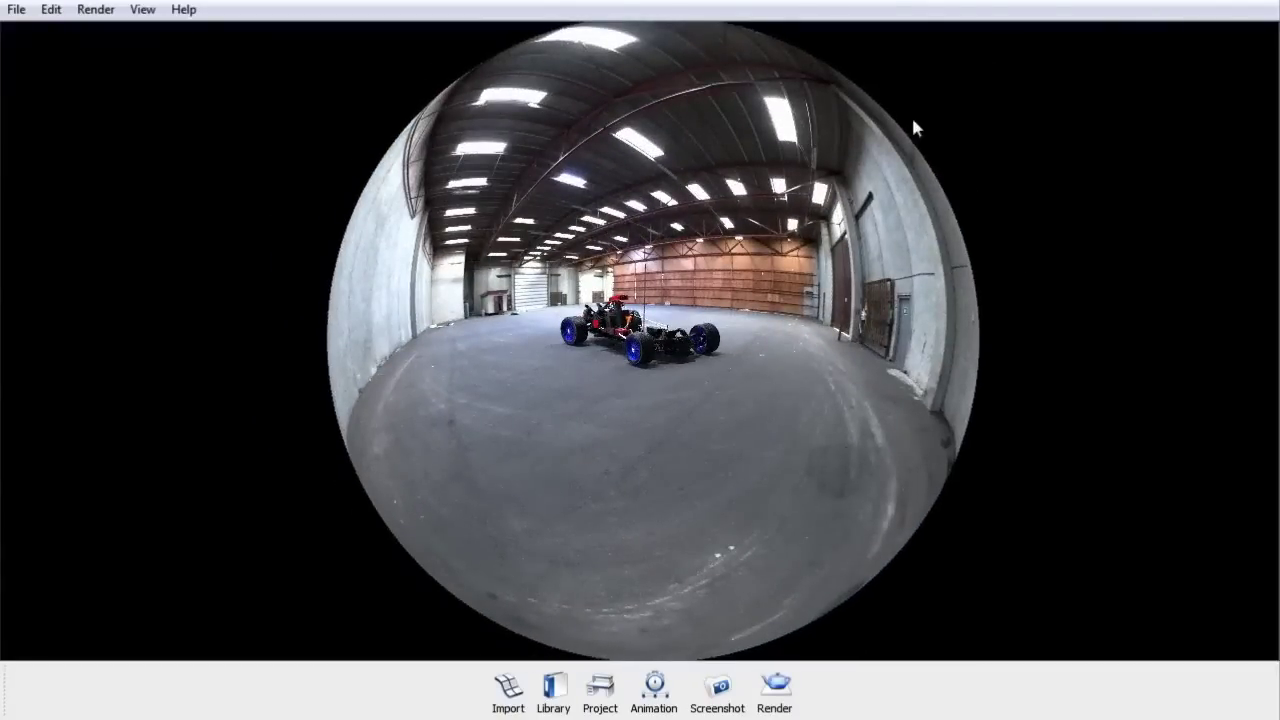
pyautogui.moveTo(891, 247); pyautogui.dragTo(697, 310)
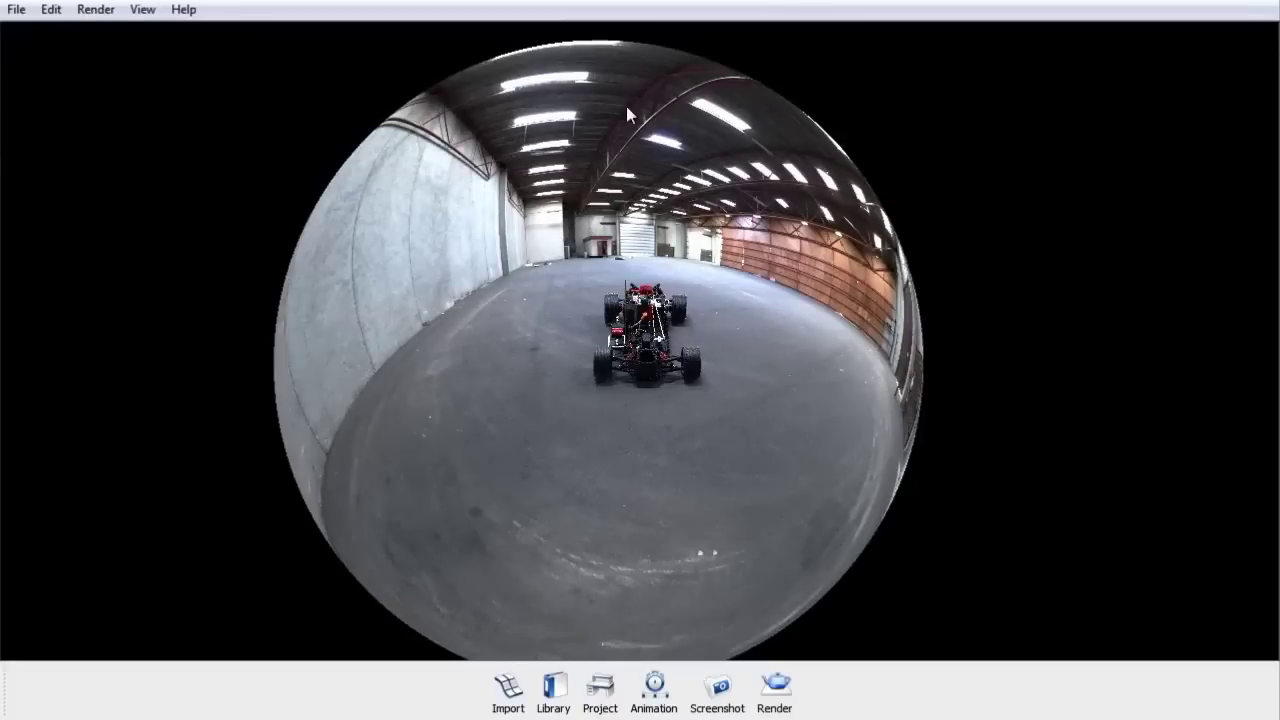
pyautogui.moveTo(838, 296); pyautogui.dragTo(553, 392)
# Step: Try the white studio and conference-room environments from the Library on the scene
pyautogui.click(555, 690)
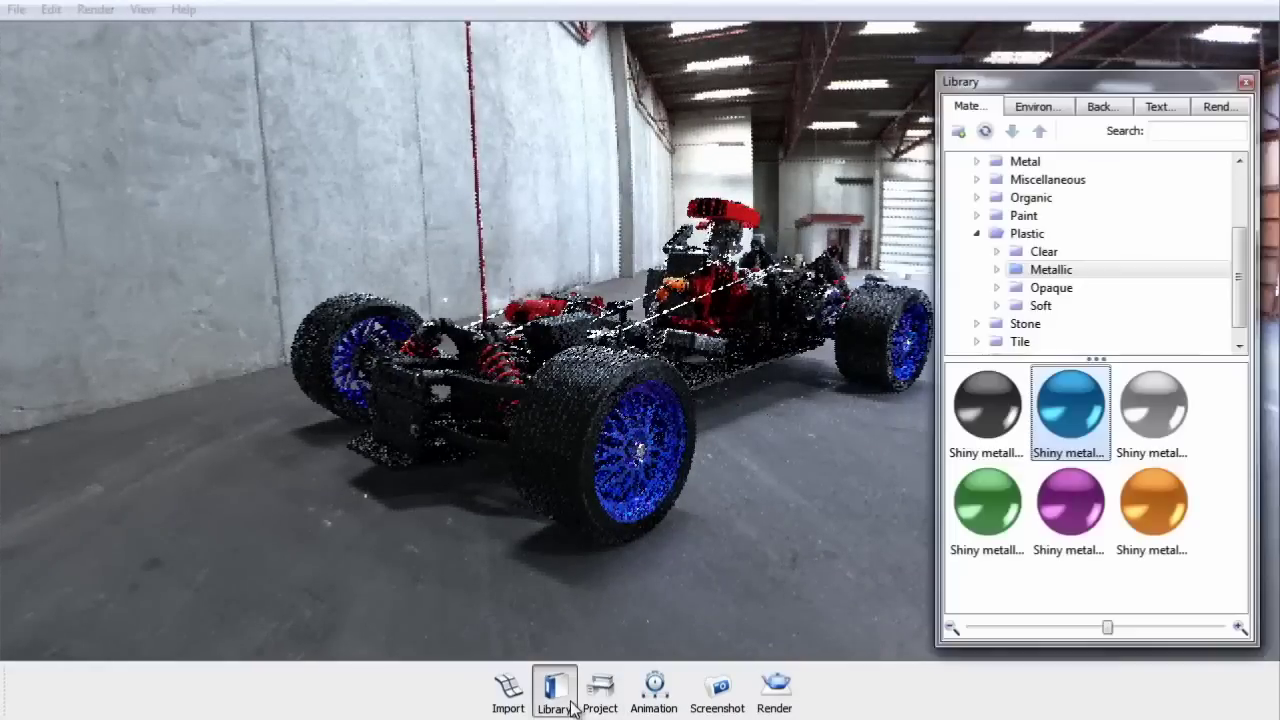
pyautogui.click(1045, 107)
pyautogui.moveTo(1148, 432)
pyautogui.moveTo(1148, 432); pyautogui.dragTo(600, 297)
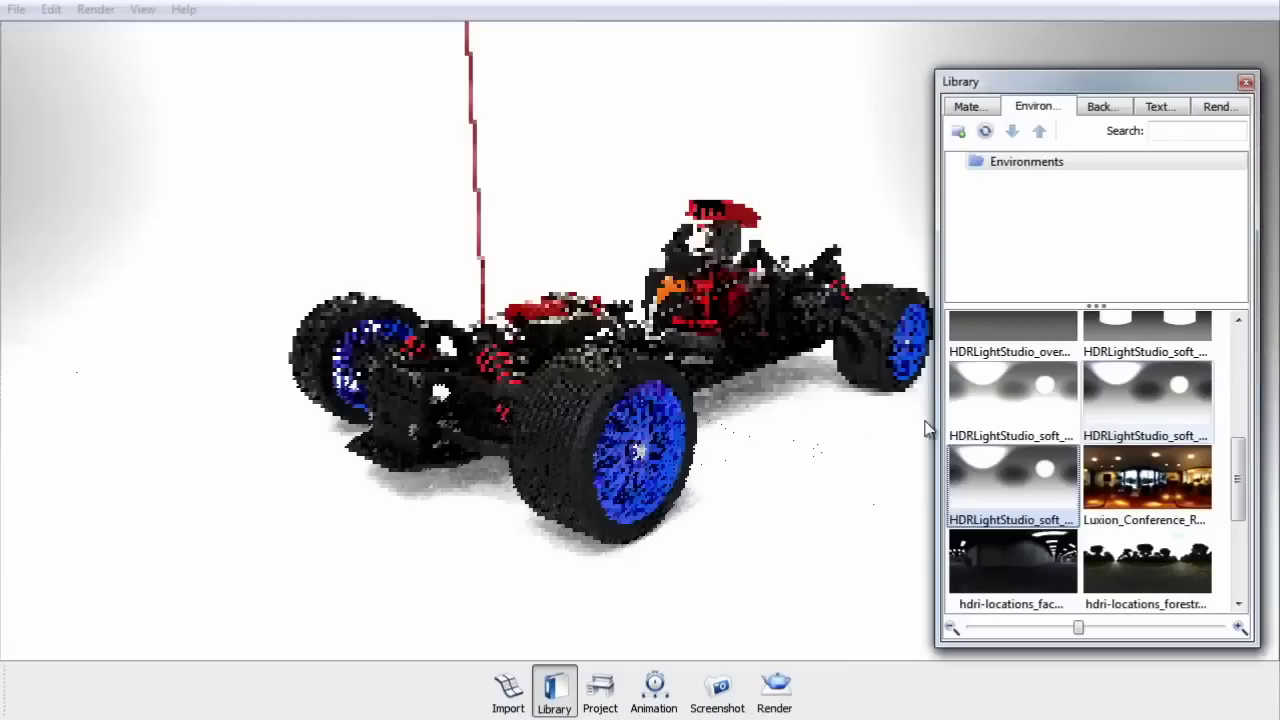
pyautogui.click(1210, 478)
pyautogui.moveTo(1210, 478); pyautogui.dragTo(415, 234)
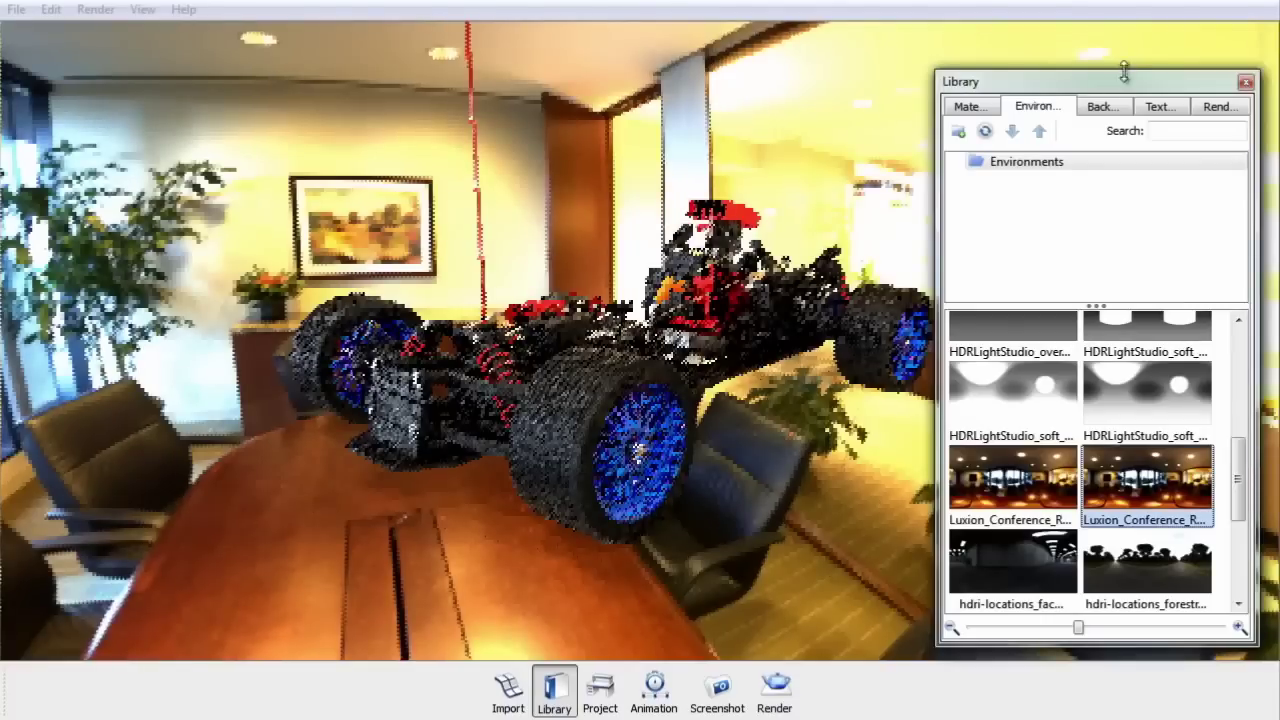
# Step: Try the materials studio environment, then settle on the factory warehouse environment
pyautogui.moveTo(1095, 88); pyautogui.dragTo(1045, 49)
pyautogui.scroll(-3, 1030, 380)
pyautogui.moveTo(1110, 442); pyautogui.dragTo(538, 353)
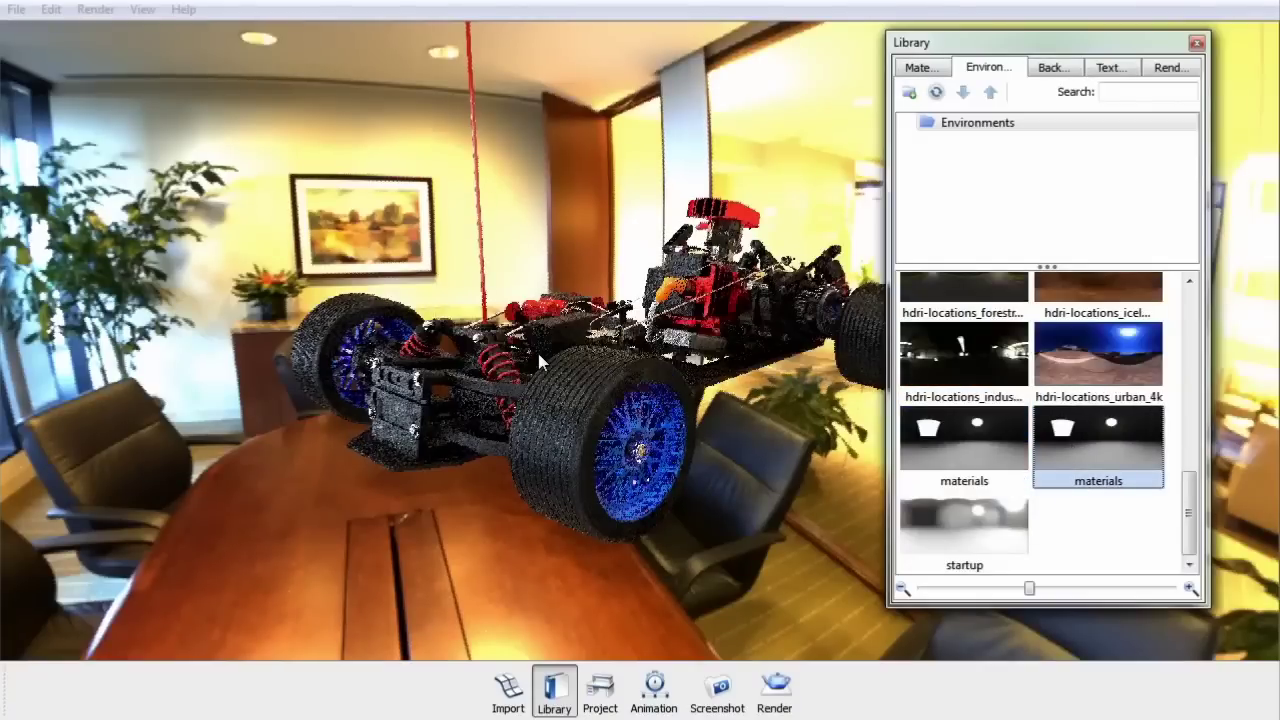
pyautogui.scroll(8, 1108, 440)
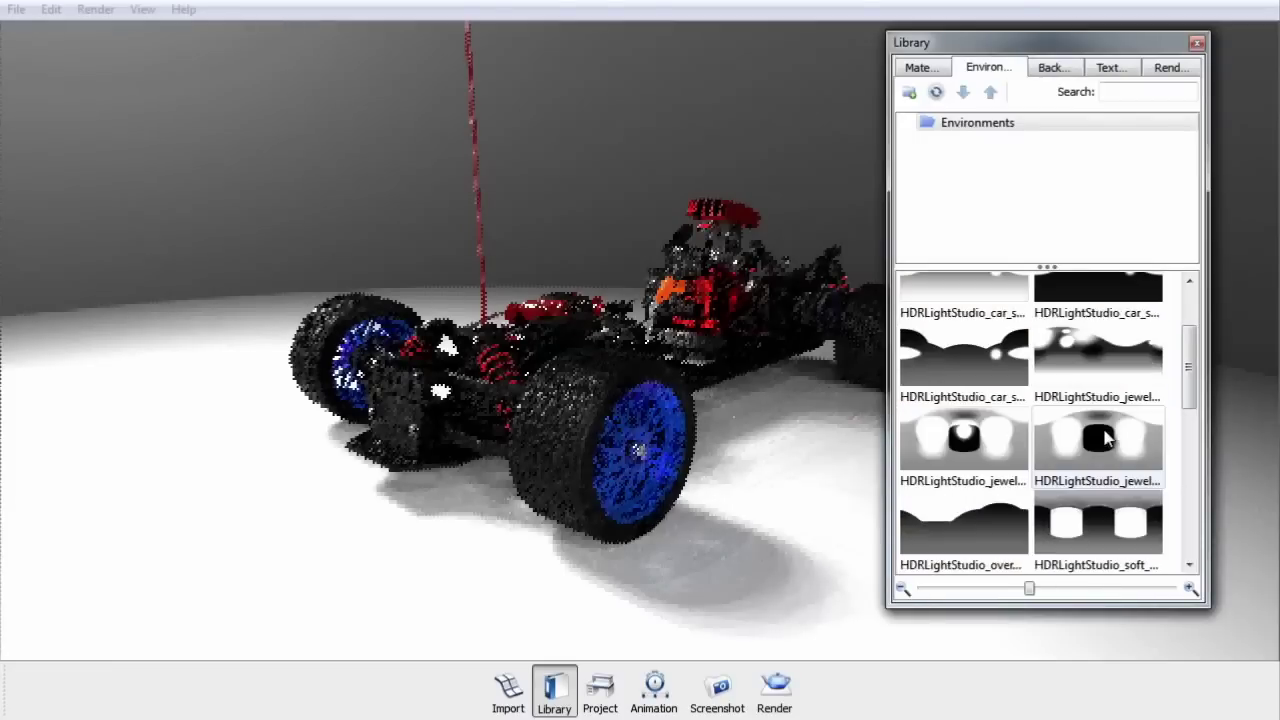
pyautogui.scroll(-4, 1107, 425)
pyautogui.moveTo(1080, 310); pyautogui.dragTo(428, 285)
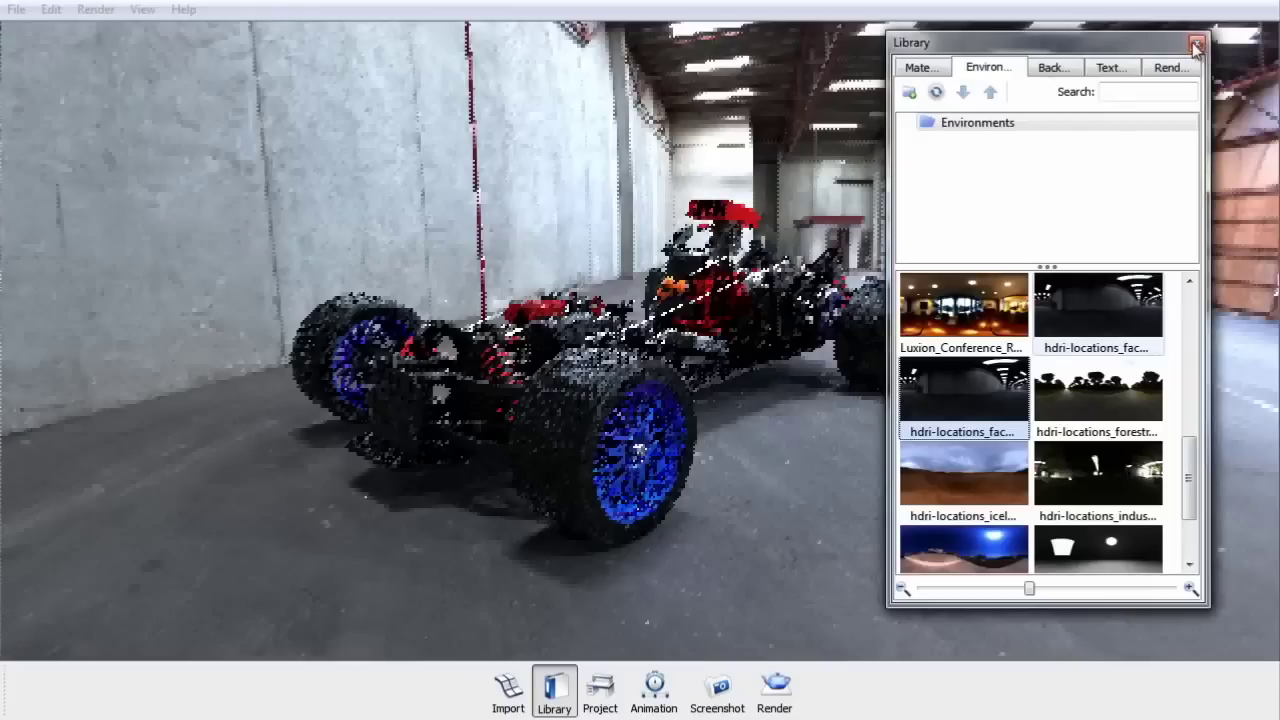
pyautogui.click(1196, 42)
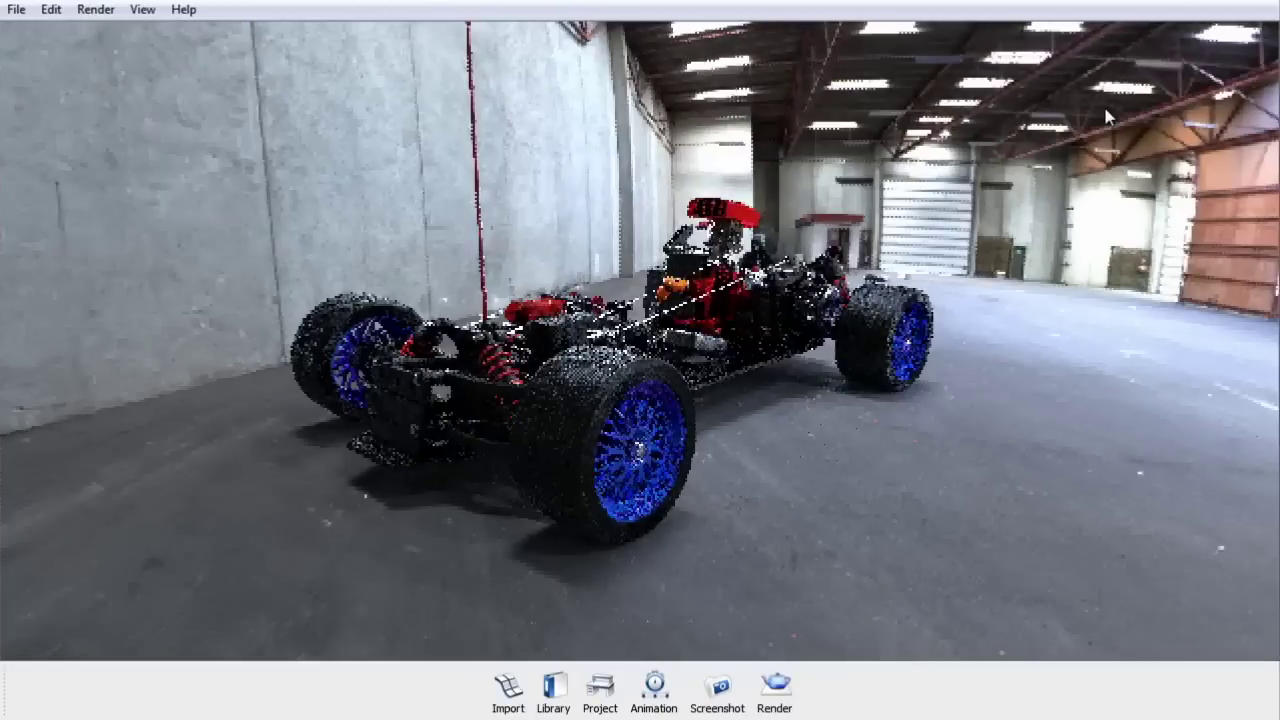
# Step: Switch the Project environment's background to a solid colour
pyautogui.moveTo(619, 276); pyautogui.dragTo(651, 570)
pyautogui.click(600, 688)
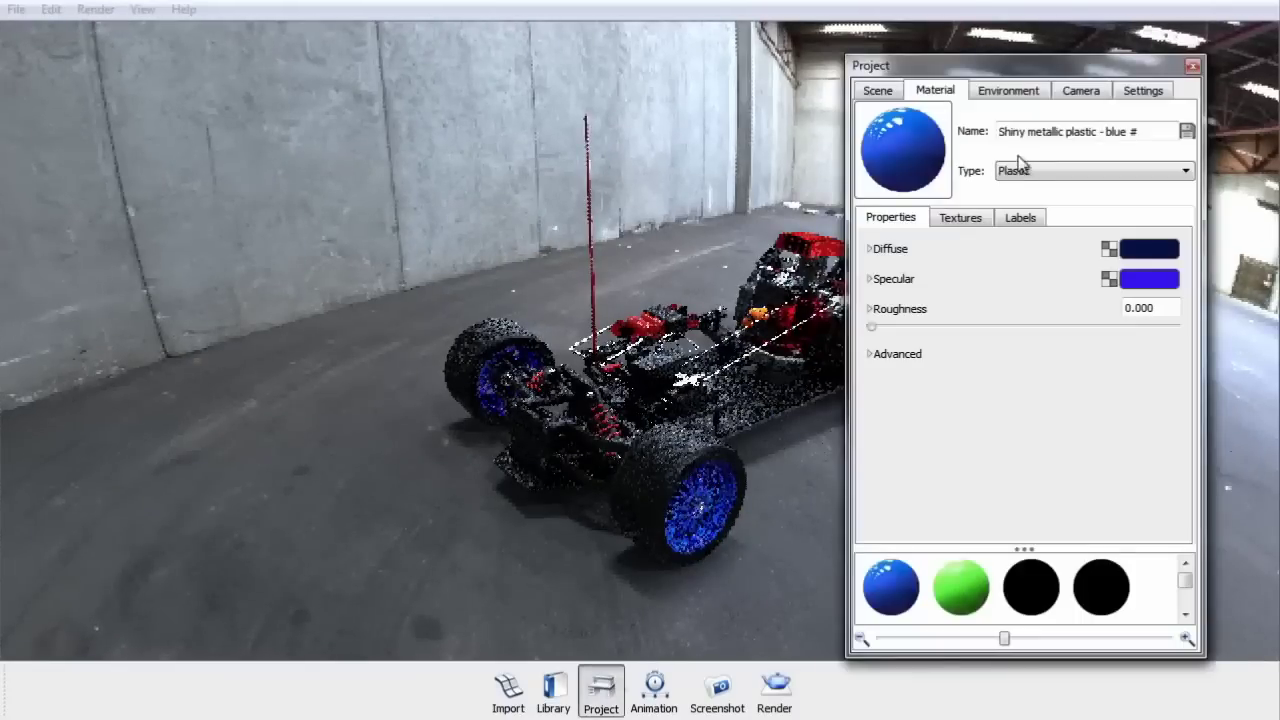
pyautogui.click(1012, 90)
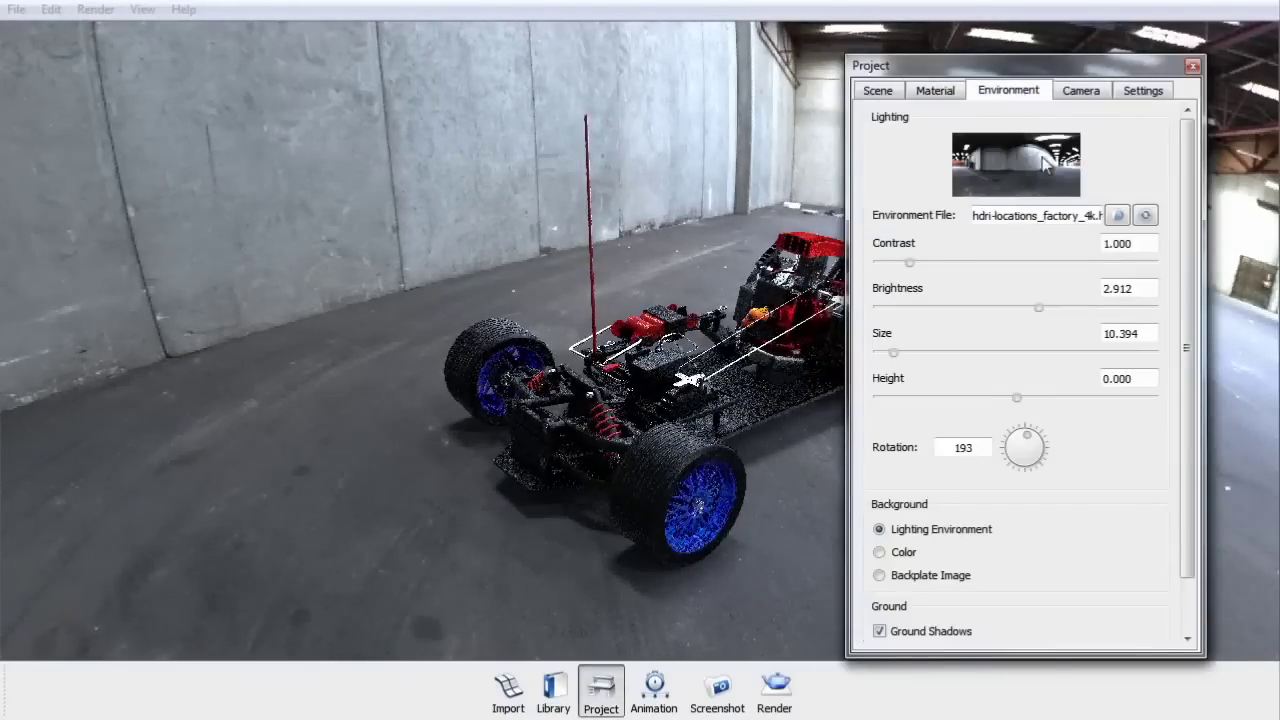
pyautogui.click(903, 553)
pyautogui.moveTo(669, 229); pyautogui.dragTo(609, 168)
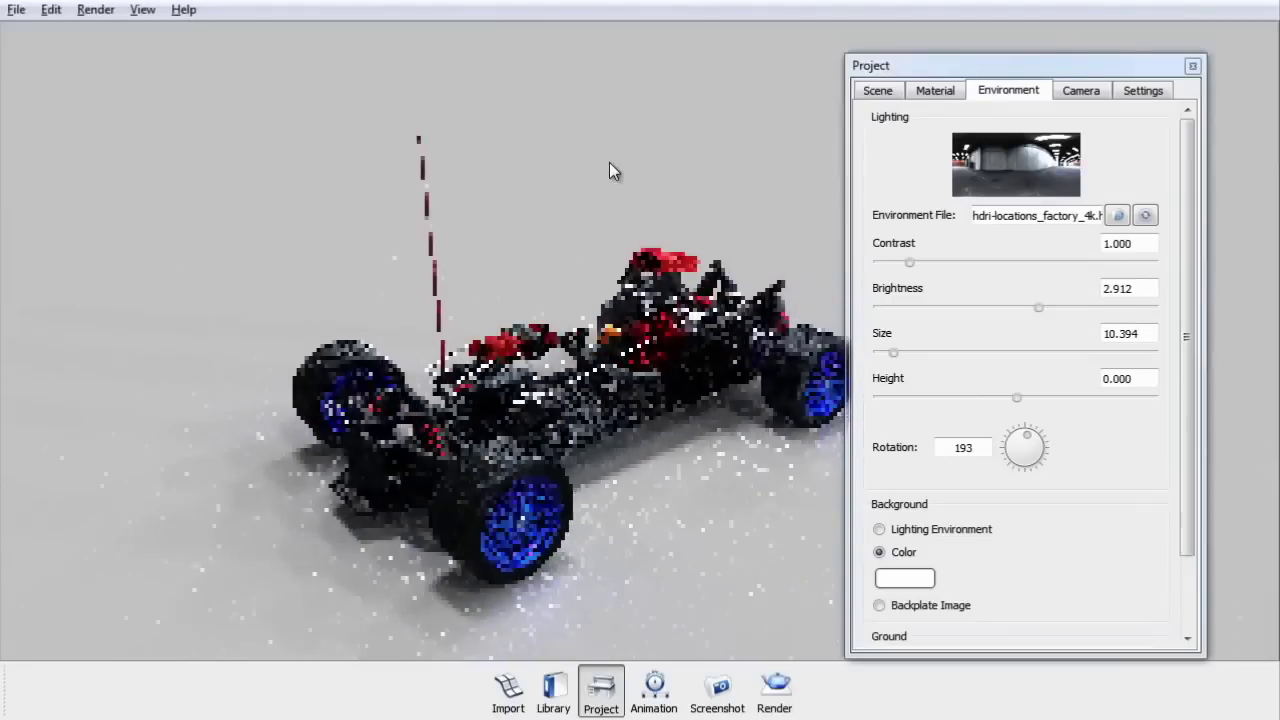
# Step: Set the background colour to light grey (Red 204, Green 209, Blue 206)
pyautogui.click(905, 578)
pyautogui.click(1200, 352)
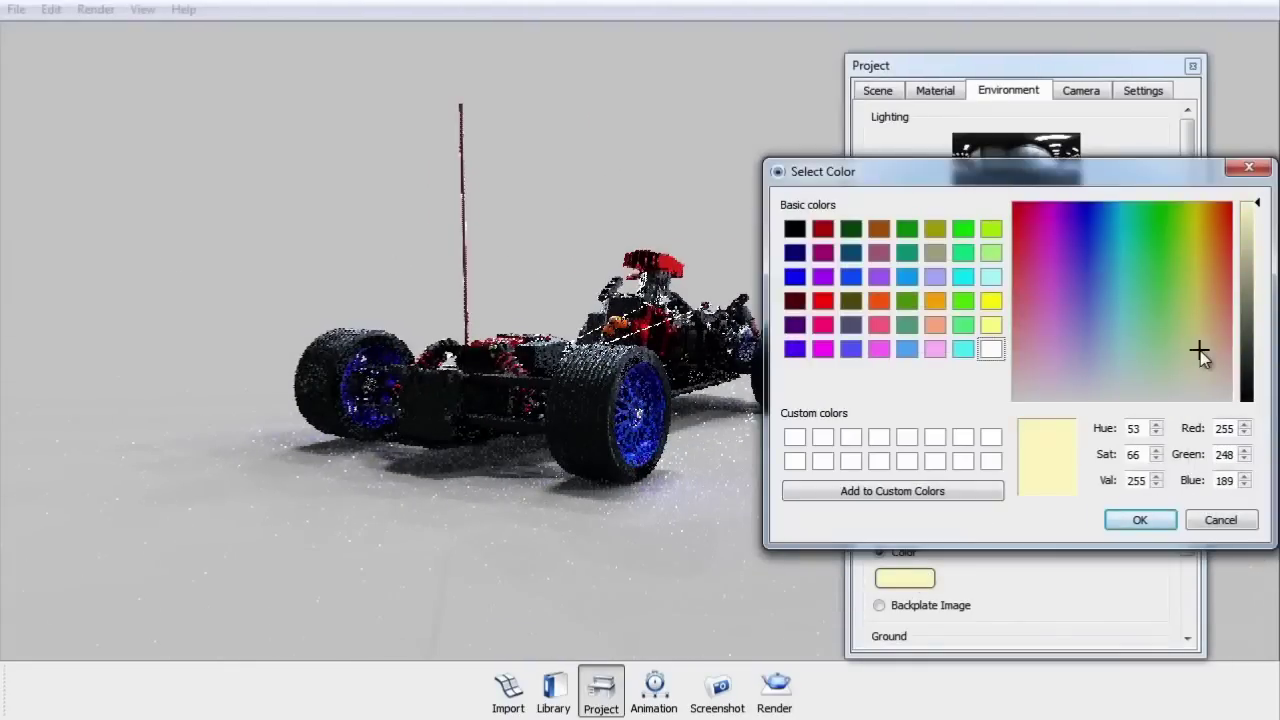
pyautogui.click(1142, 262)
pyautogui.moveTo(1246, 390); pyautogui.dragTo(1246, 417)
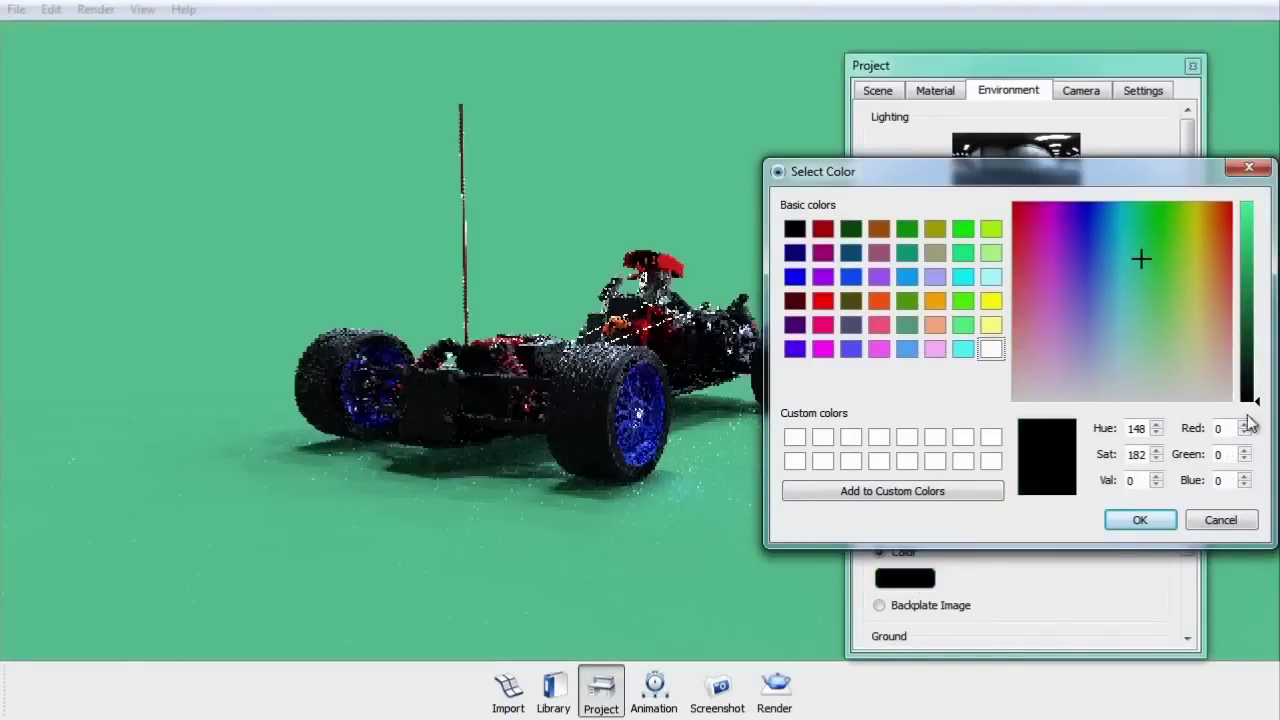
pyautogui.click(1140, 396)
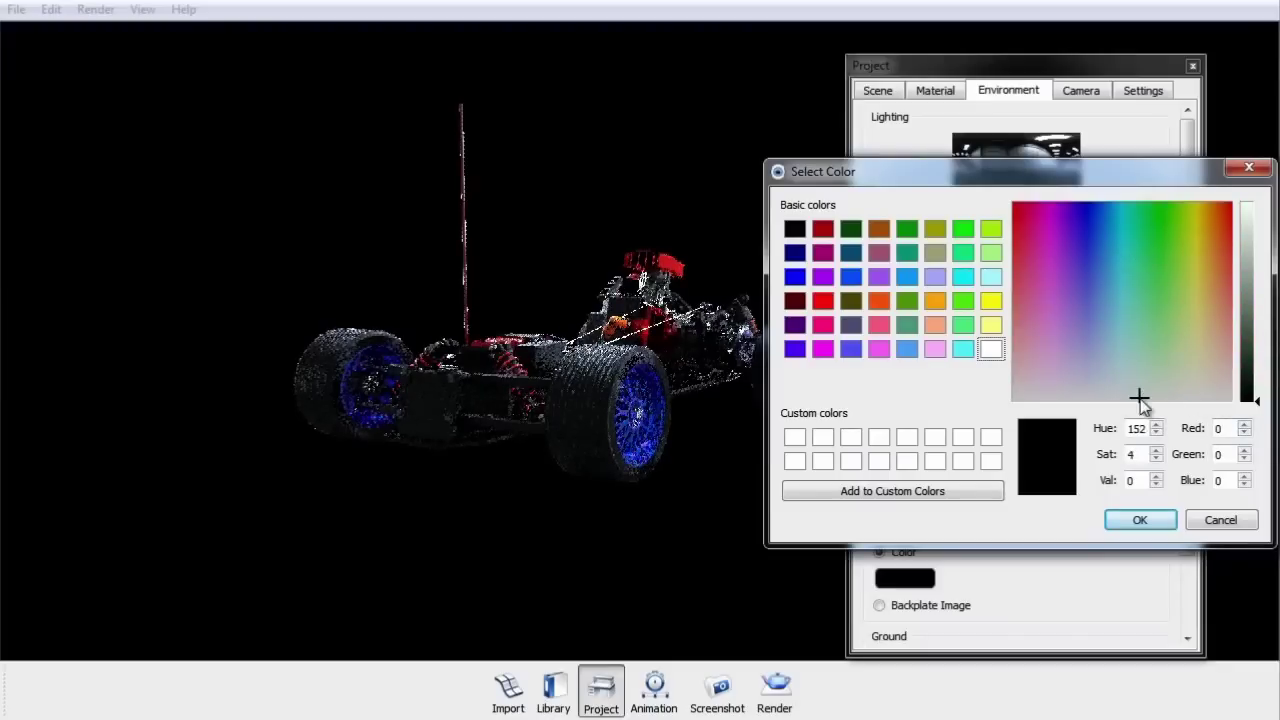
pyautogui.moveTo(1258, 342); pyautogui.dragTo(1258, 240)
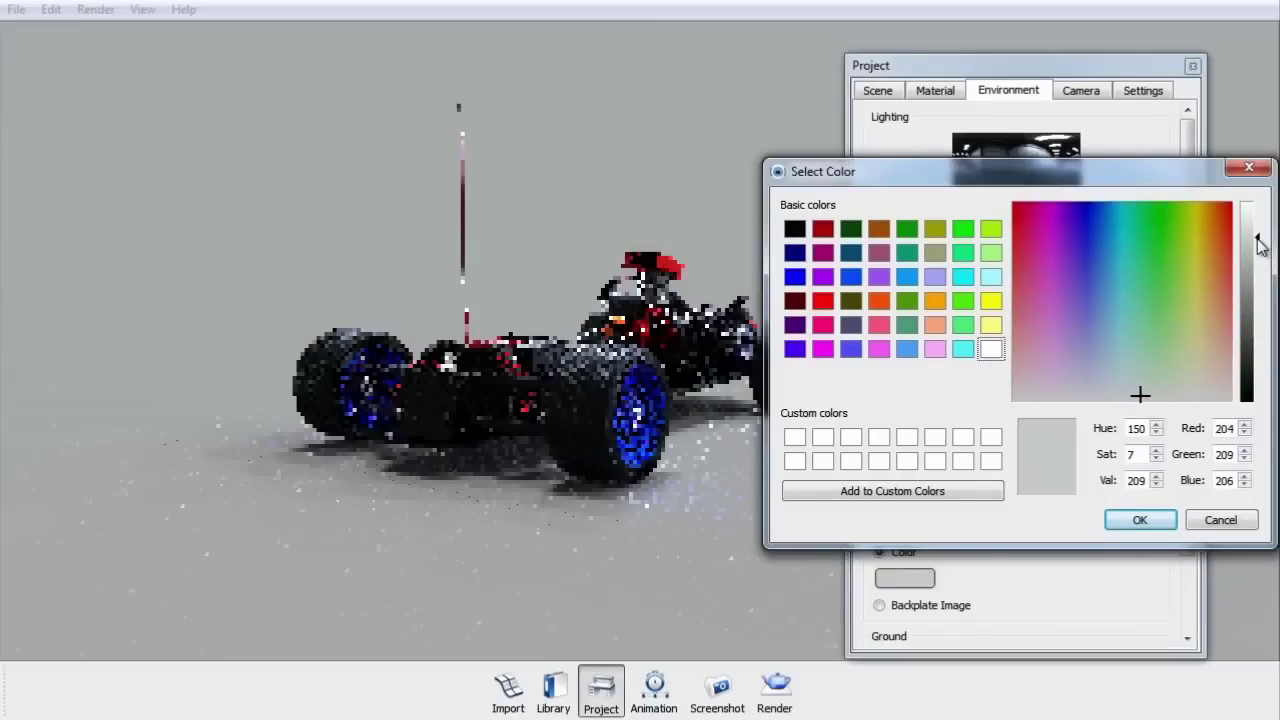
pyautogui.click(1139, 519)
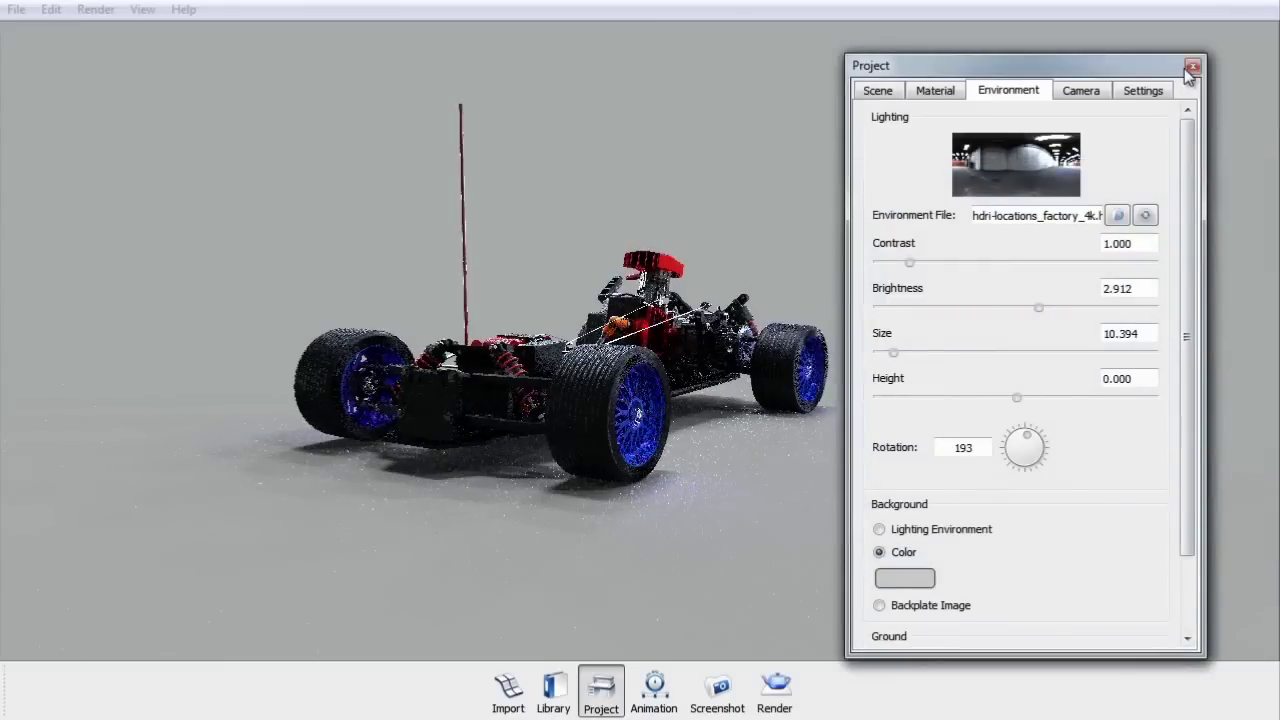
pyautogui.click(1192, 66)
pyautogui.moveTo(946, 169); pyautogui.dragTo(541, 268)
# Step: Zoom into a close three-quarter view of the car and save screenshot remote_car.11.jpg
pyautogui.scroll(6, 828, 260)
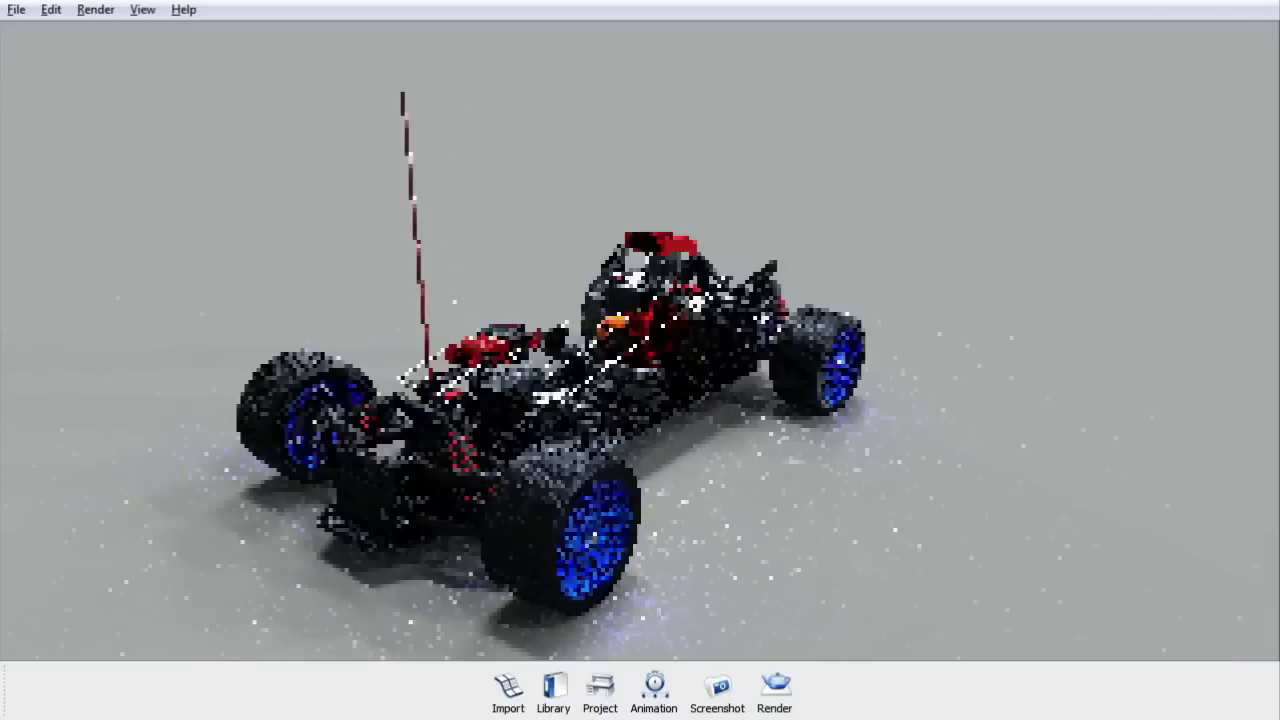
pyautogui.moveTo(835, 258); pyautogui.dragTo(833, 240)
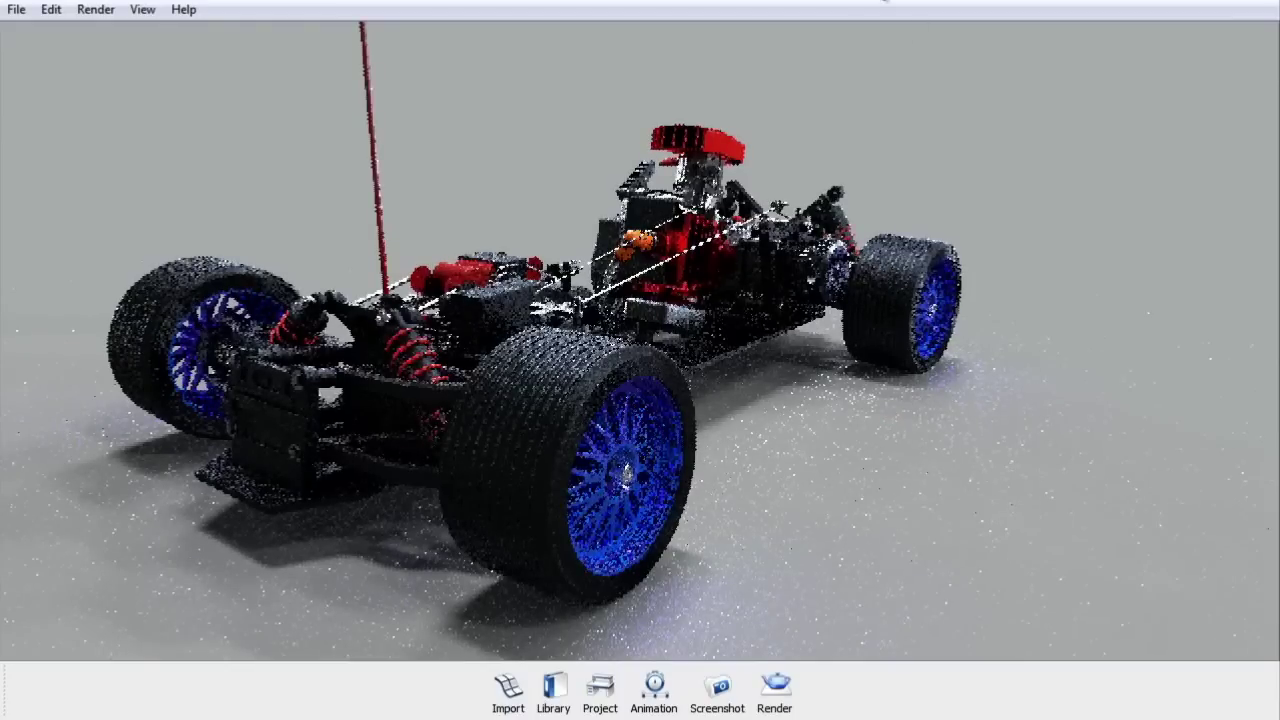
pyautogui.click(725, 688)
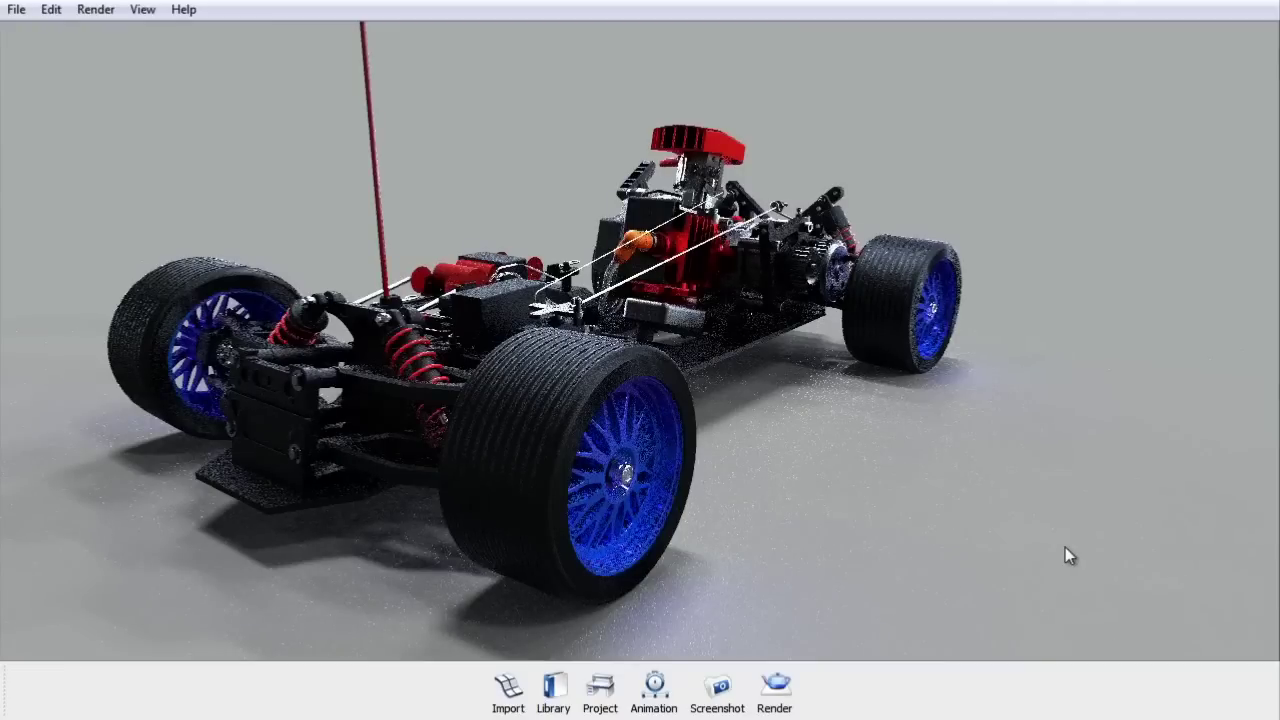
pyautogui.click(783, 690)
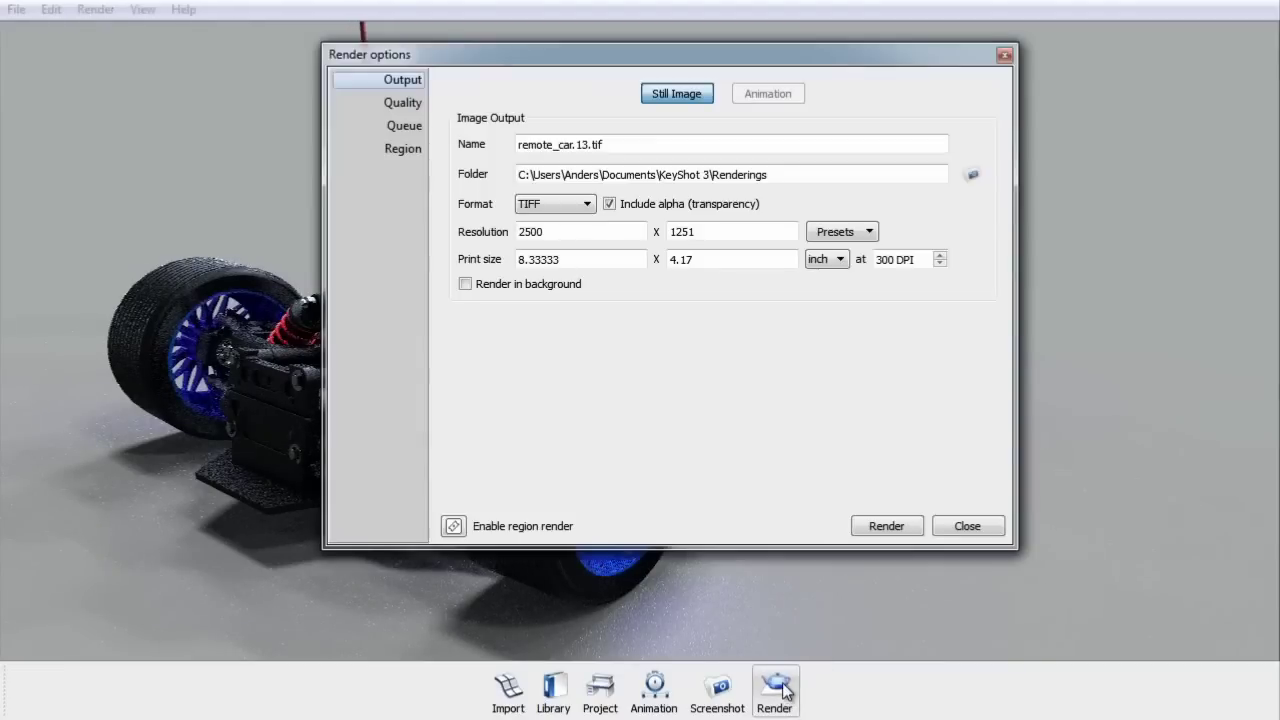
pyautogui.click(550, 204)
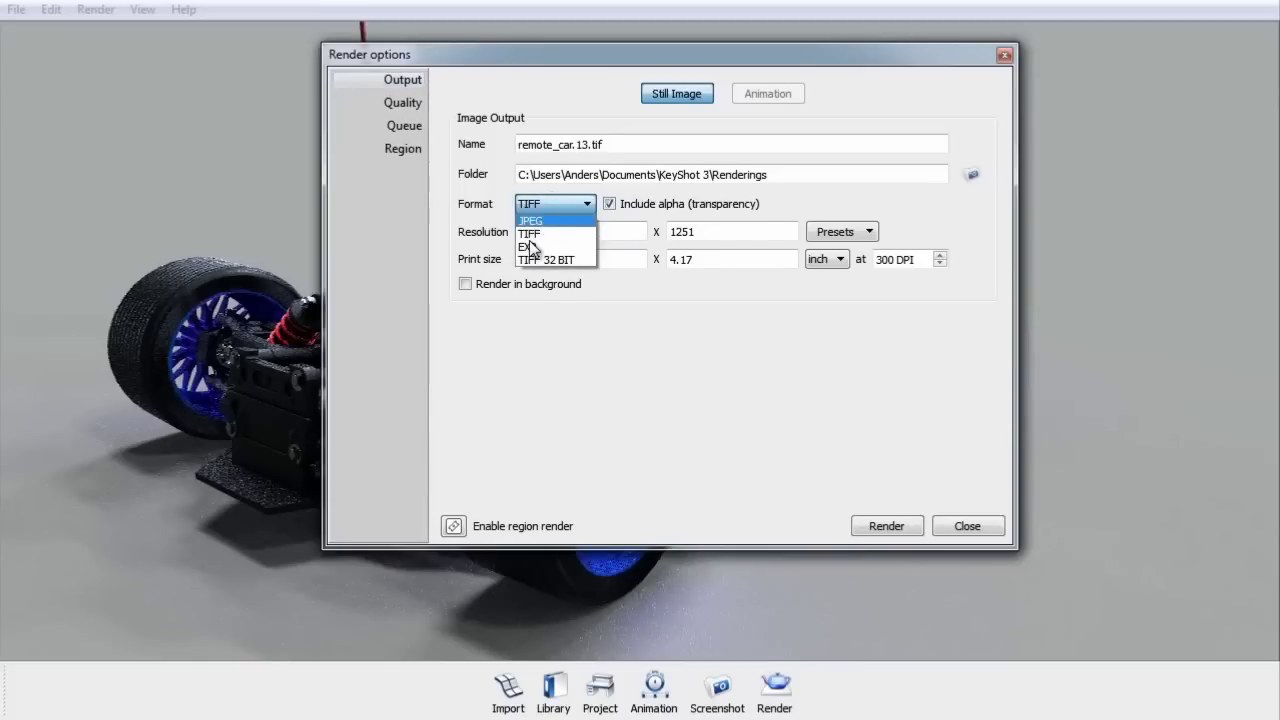
pyautogui.click(624, 326)
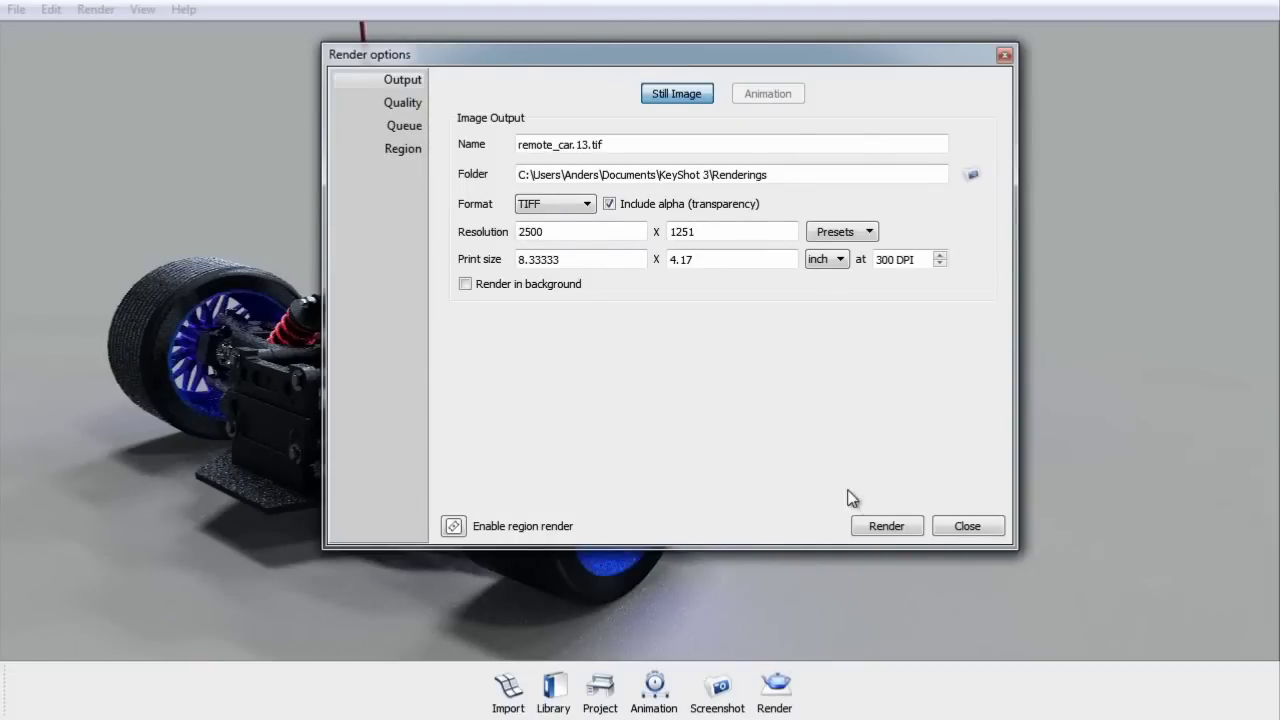
pyautogui.click(972, 527)
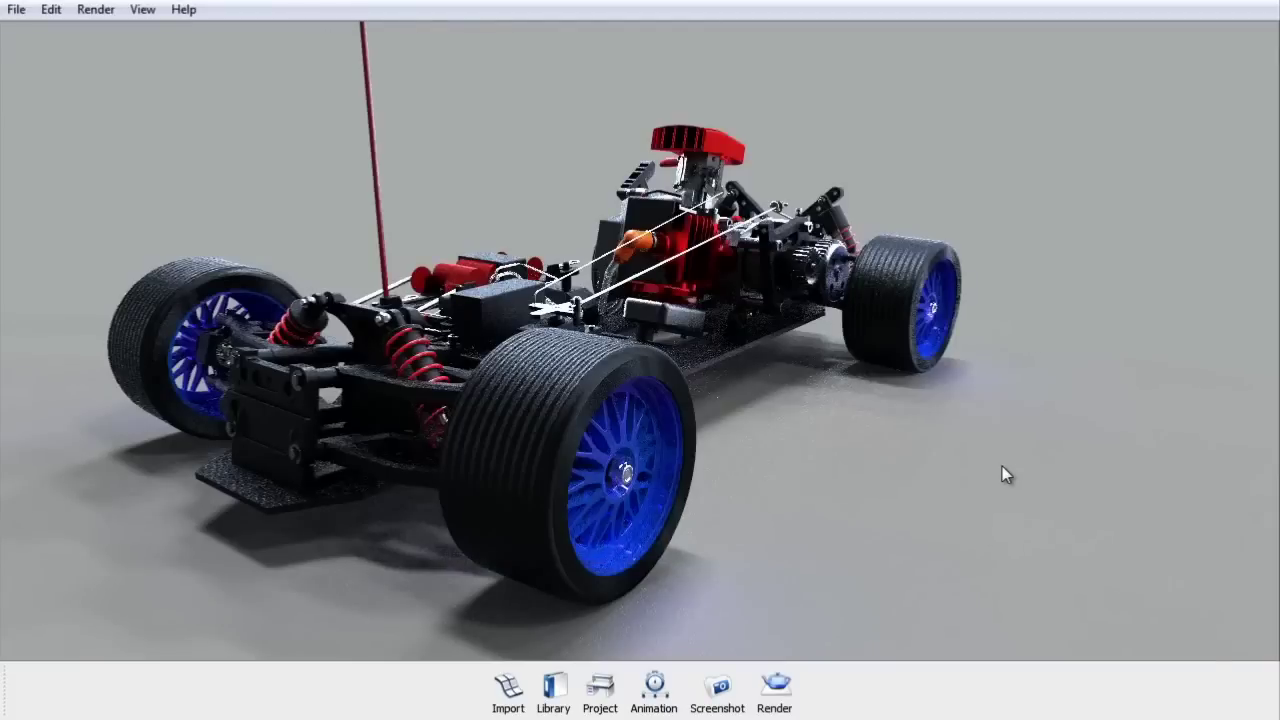